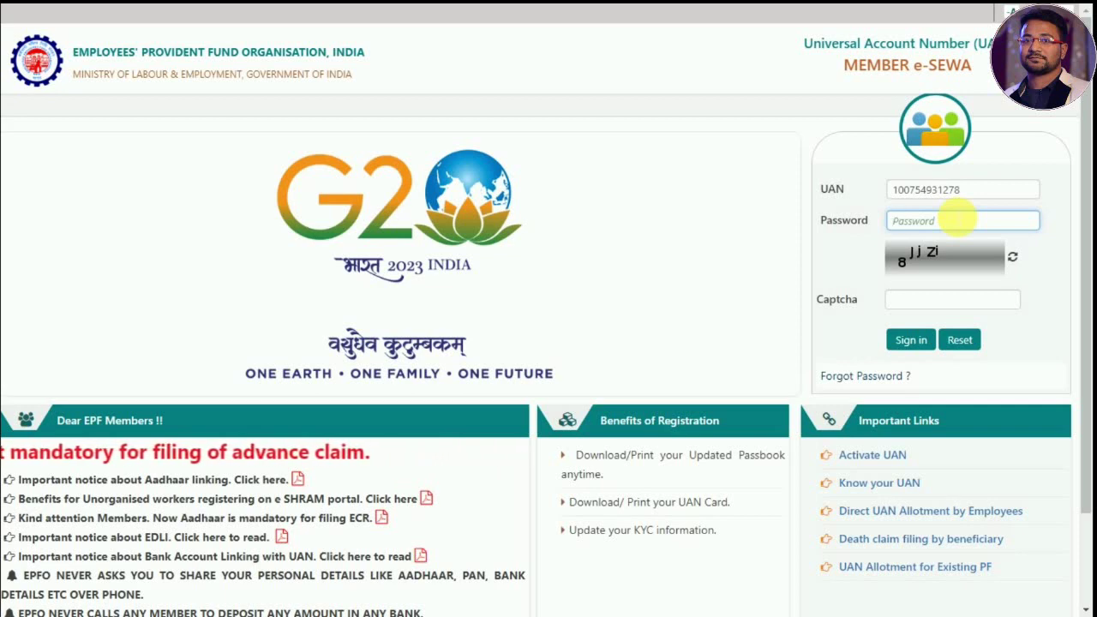
# - Sign in with the account password and captcha, which fails with an invalid-login error first
pyautogui.write('******')
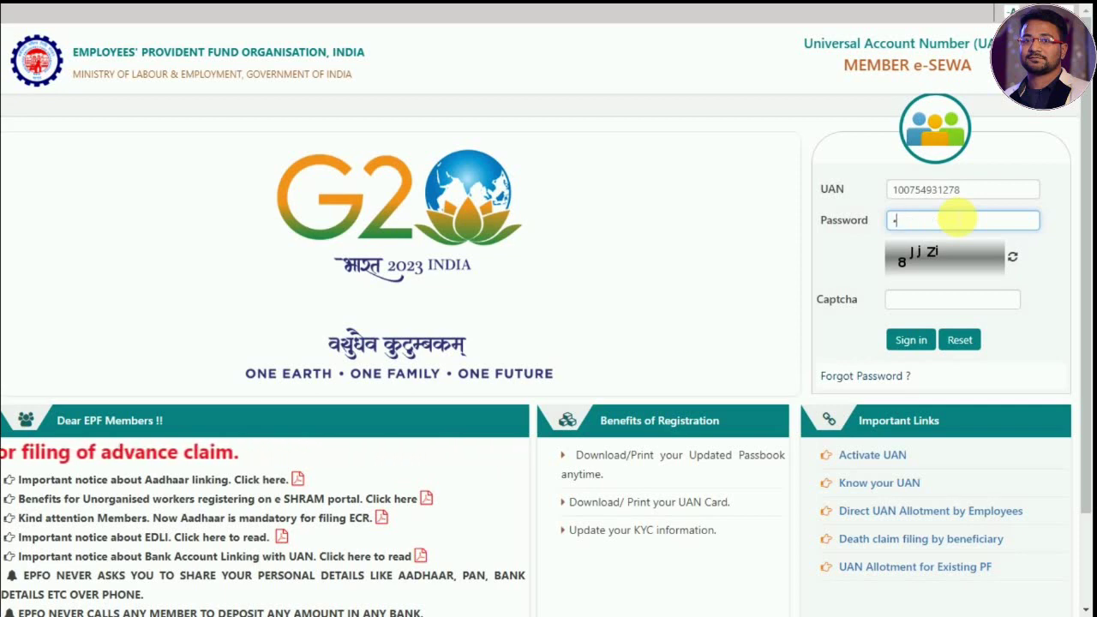
pyautogui.write('**')
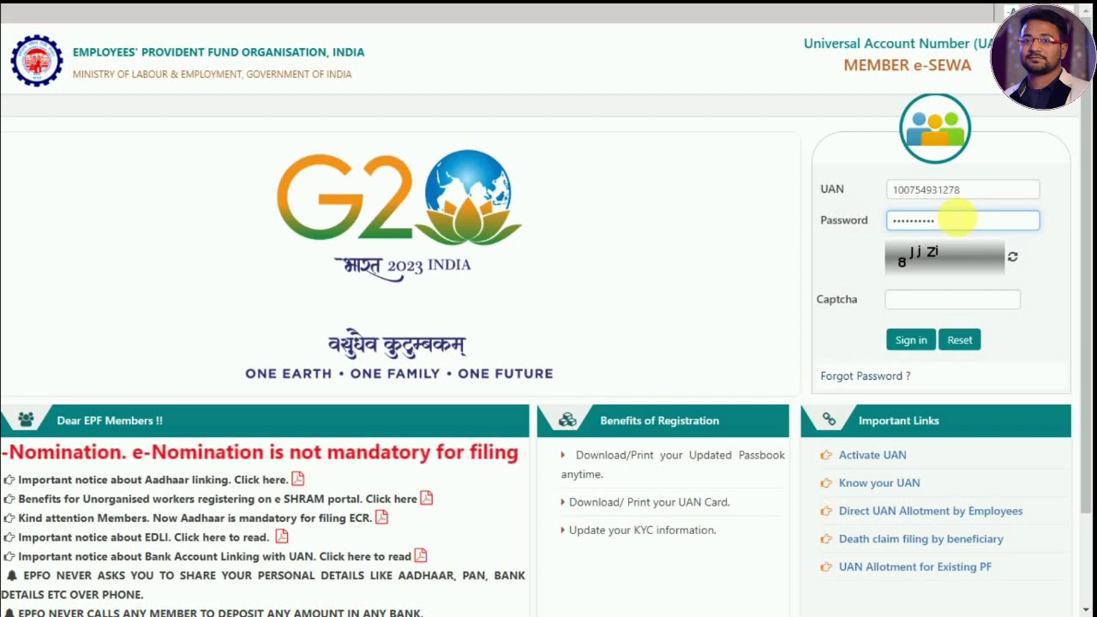
pyautogui.click(898, 302)
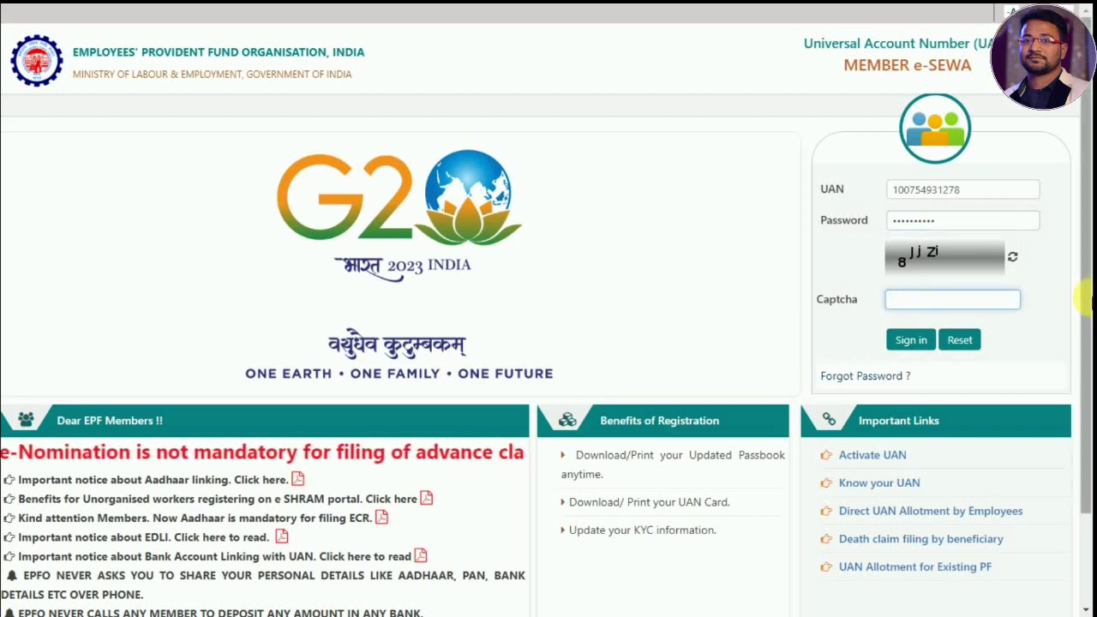
pyautogui.write('8')
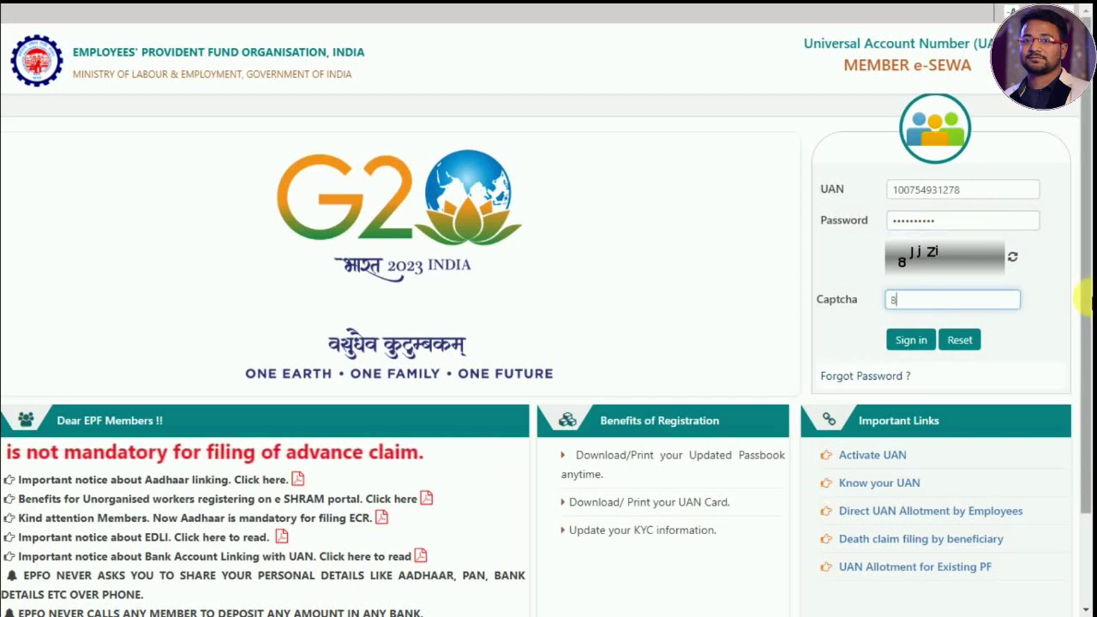
pyautogui.write('JjZi')
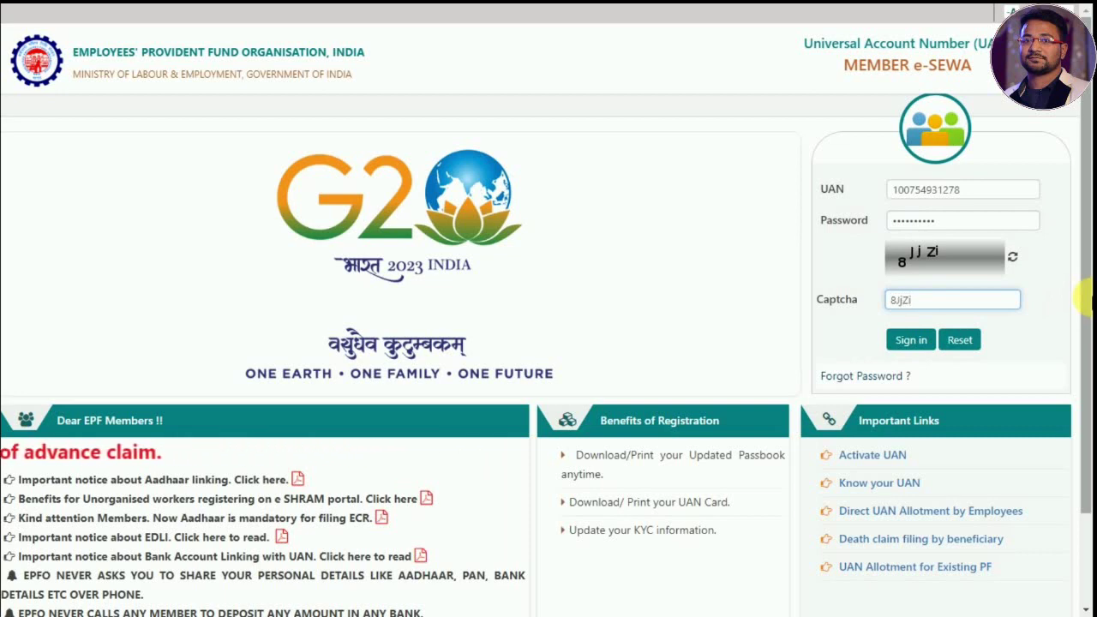
pyautogui.click(1048, 314)
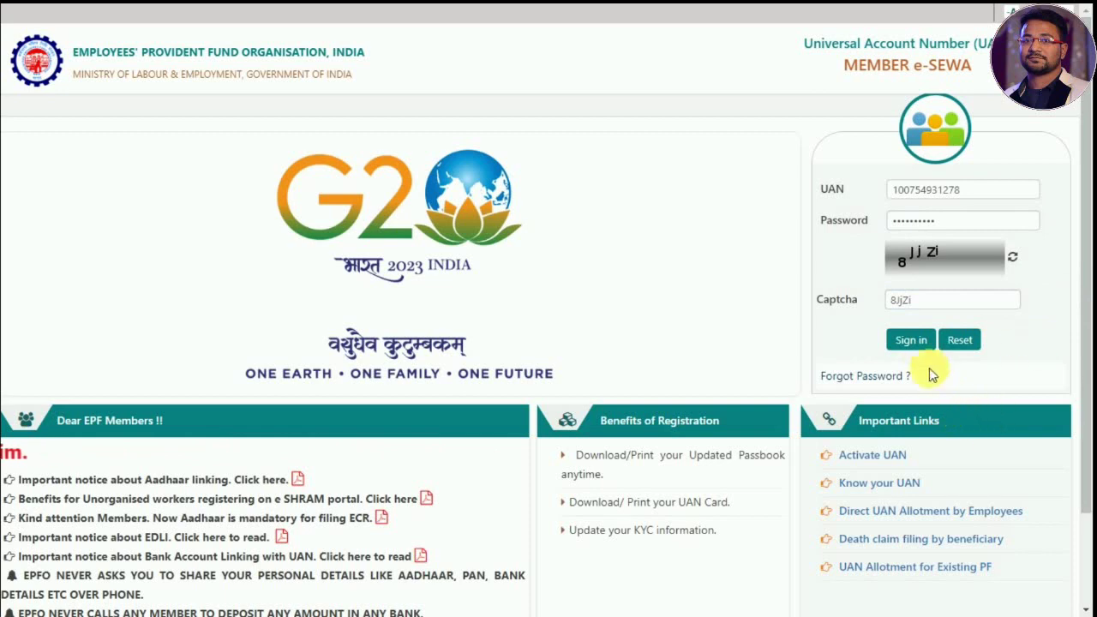
pyautogui.click(911, 340)
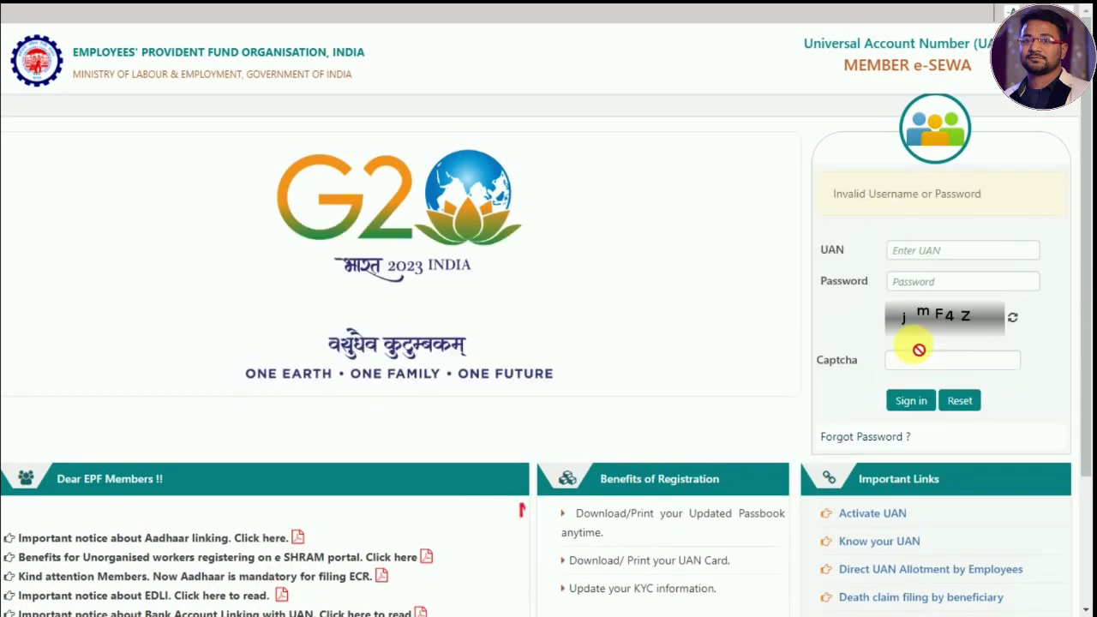
pyautogui.click(934, 253)
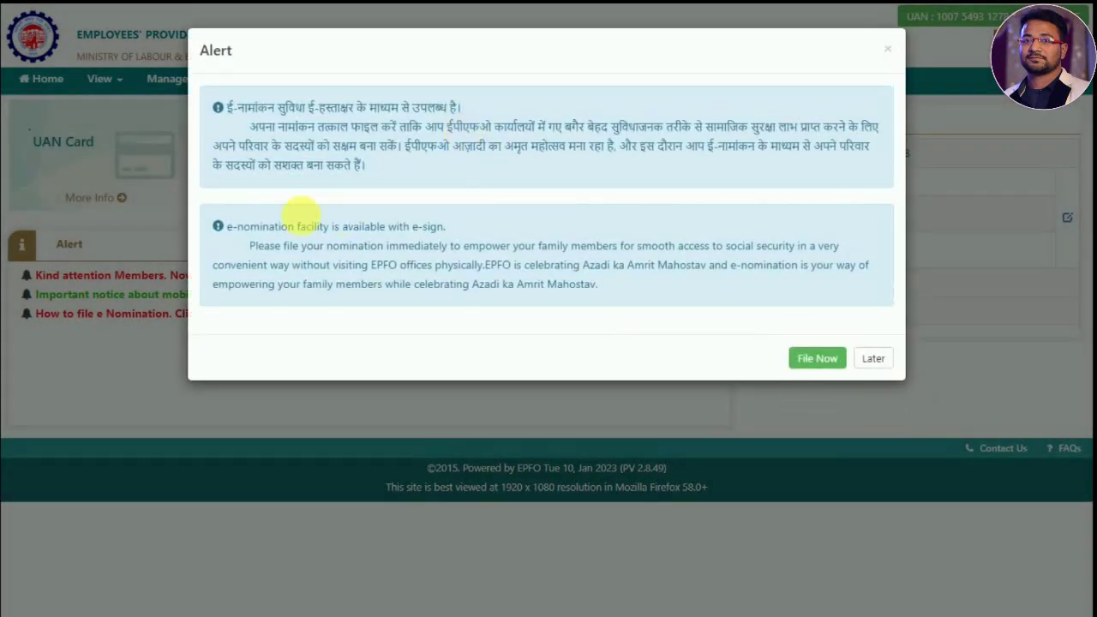
# - Postpone the e-nomination alert with Later and open Online Services > CLAIM (FORM-31,19,10C&10D)
pyautogui.click(874, 359)
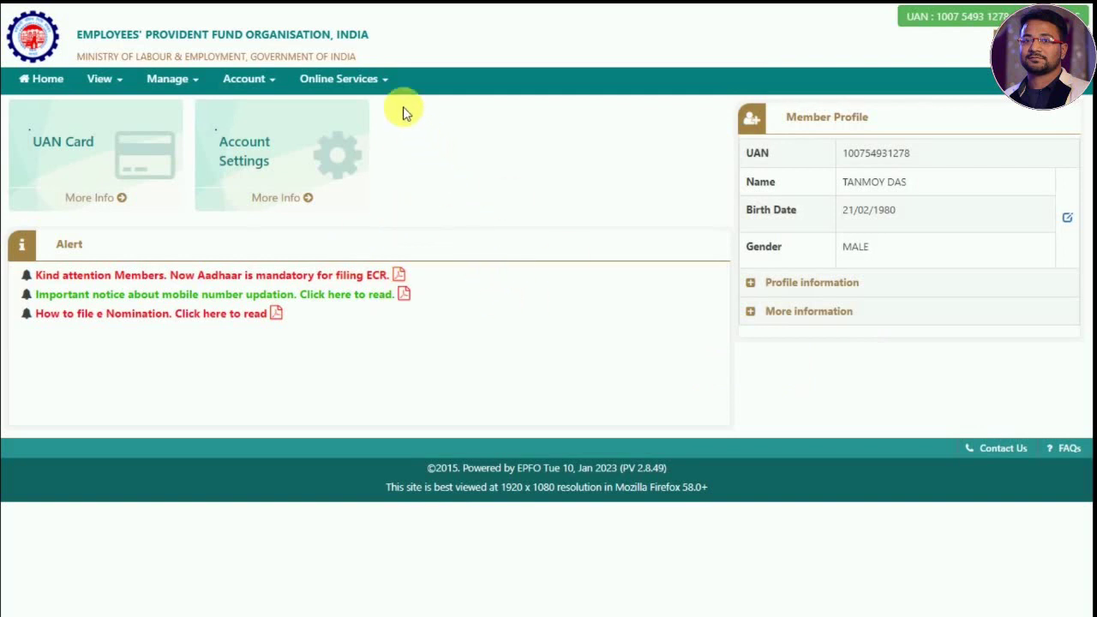
pyautogui.click(378, 81)
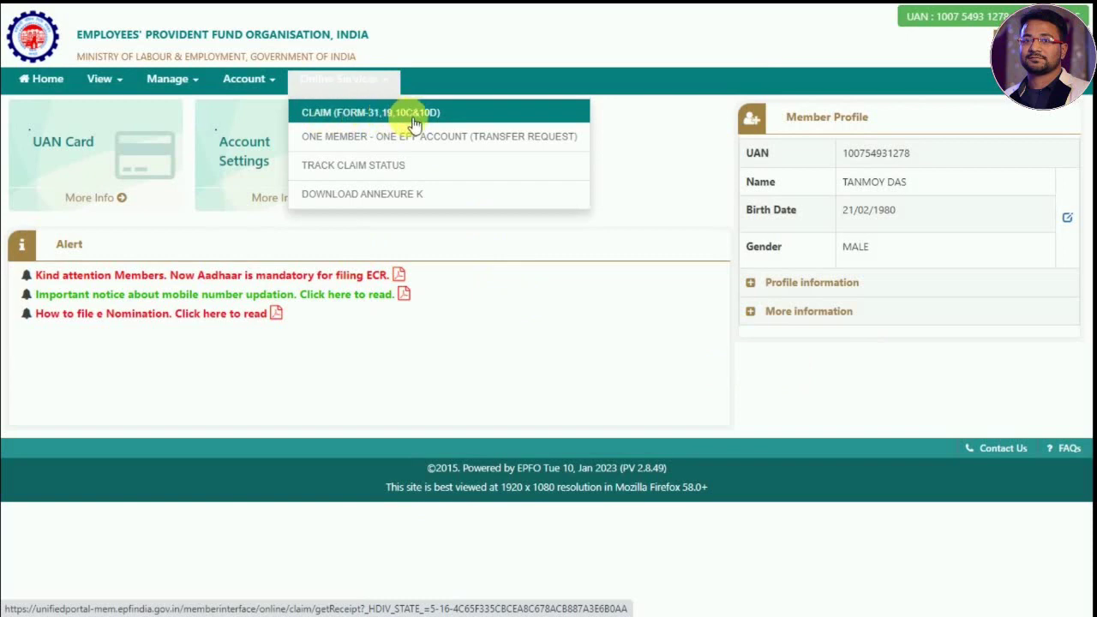
pyautogui.click(369, 112)
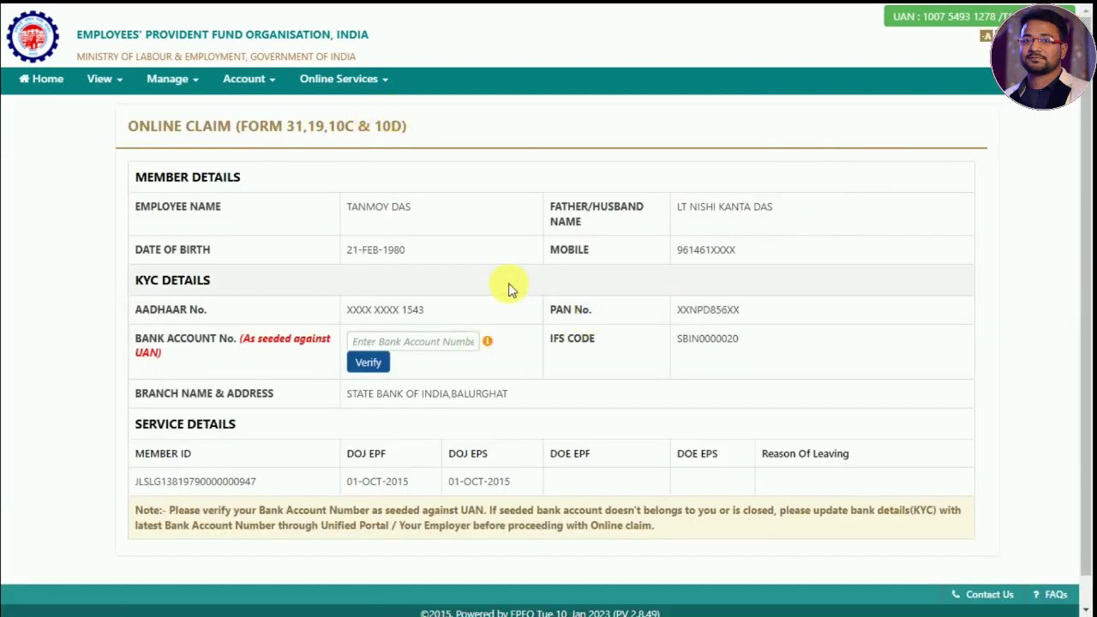
pyautogui.click(452, 345)
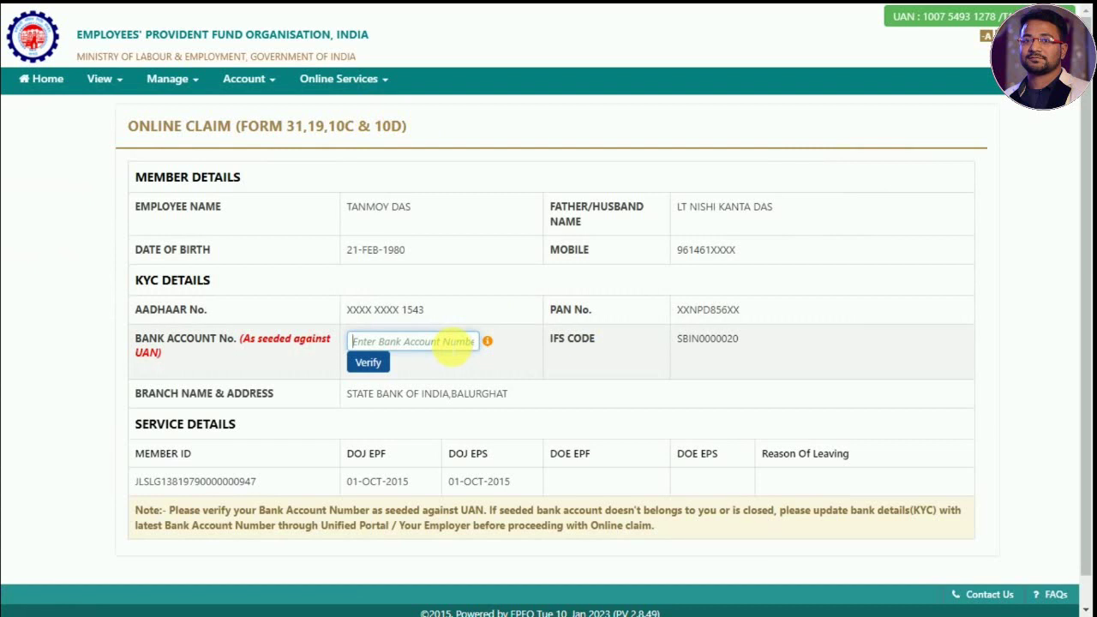
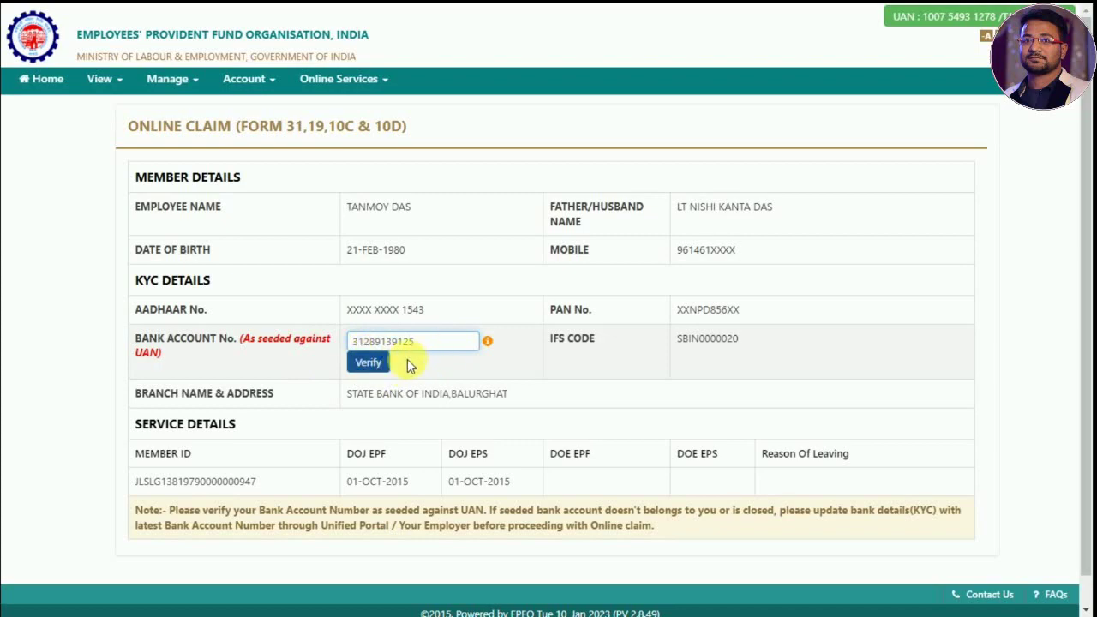
# - Enter and verify the bank account number, accept the Certificate of Undertaking, and proceed to the online claim
pyautogui.click(382, 364)
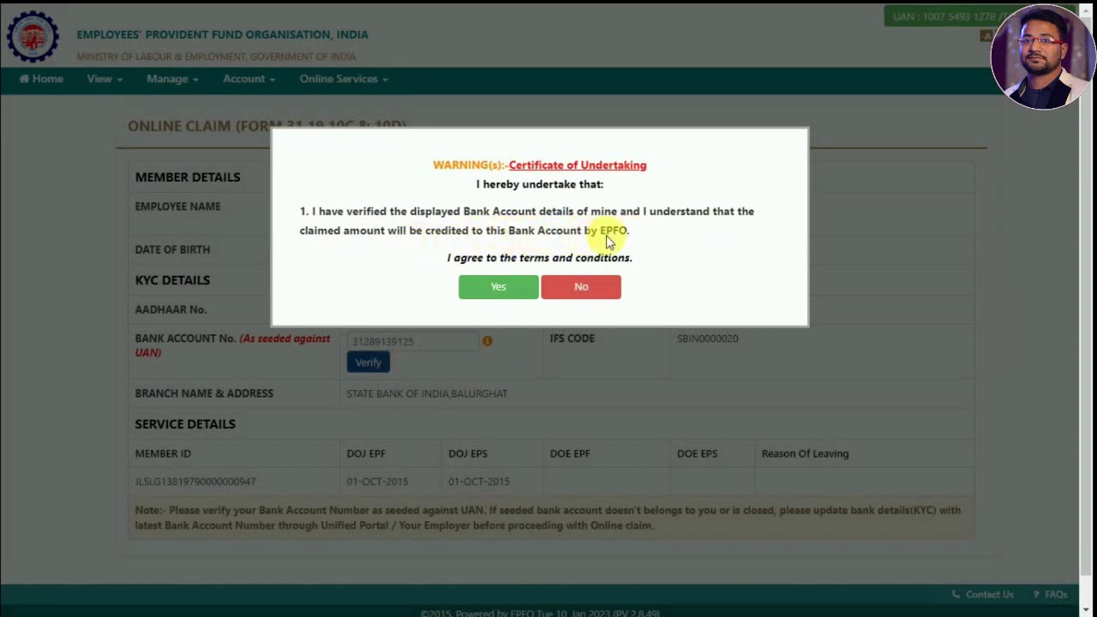
pyautogui.click(497, 289)
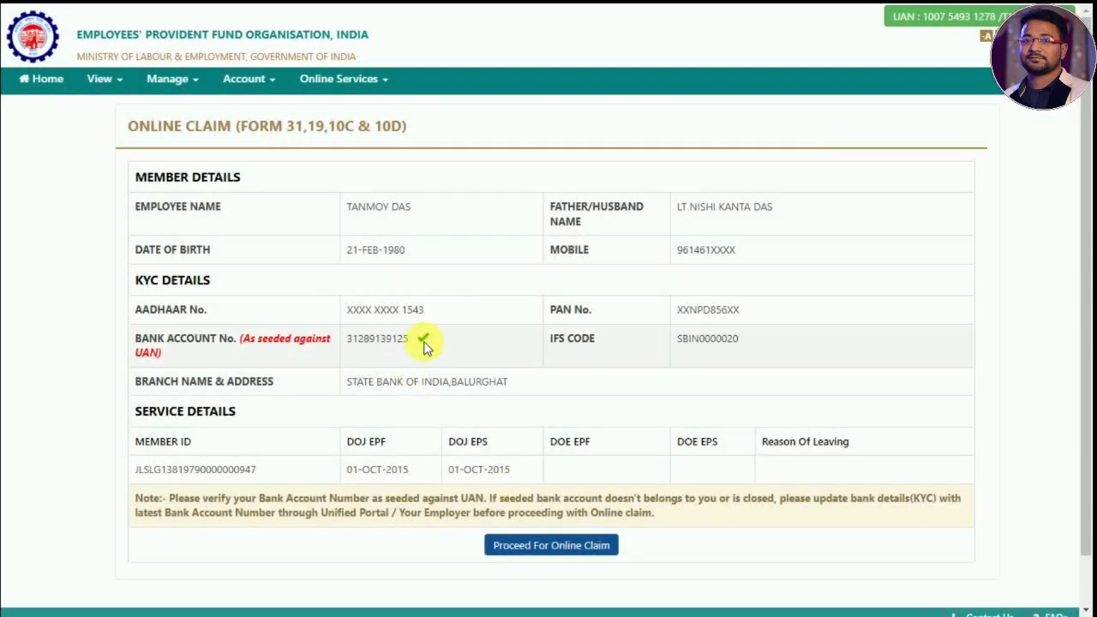
pyautogui.click(540, 550)
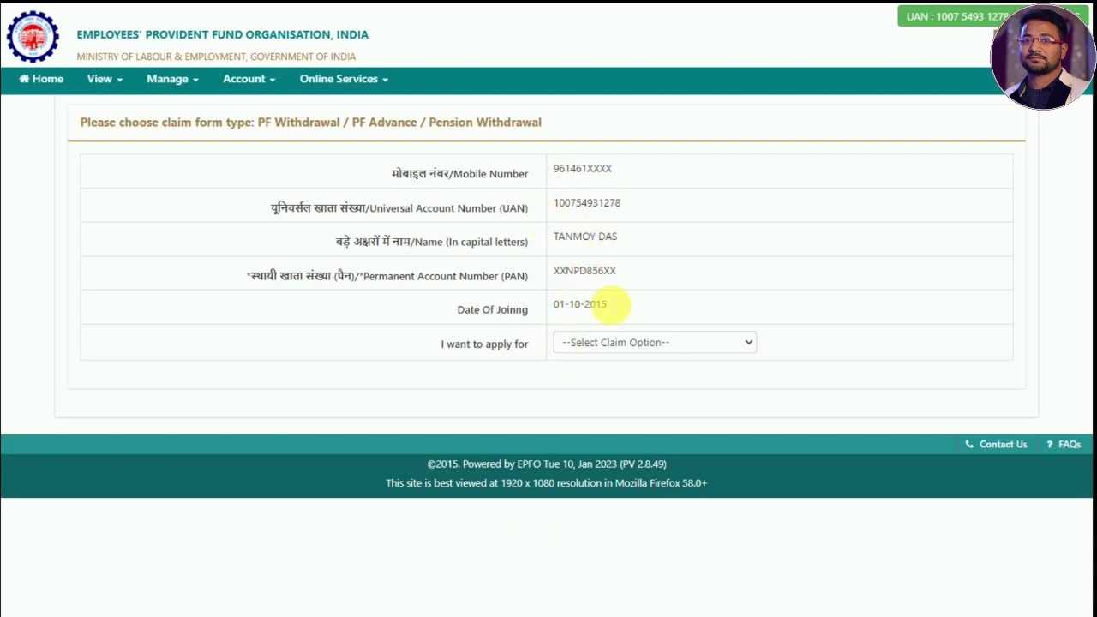
# - Choose PF ADVANCE (FORM-31), the member's only listed service, and Illness as the advance purpose
pyautogui.click(599, 344)
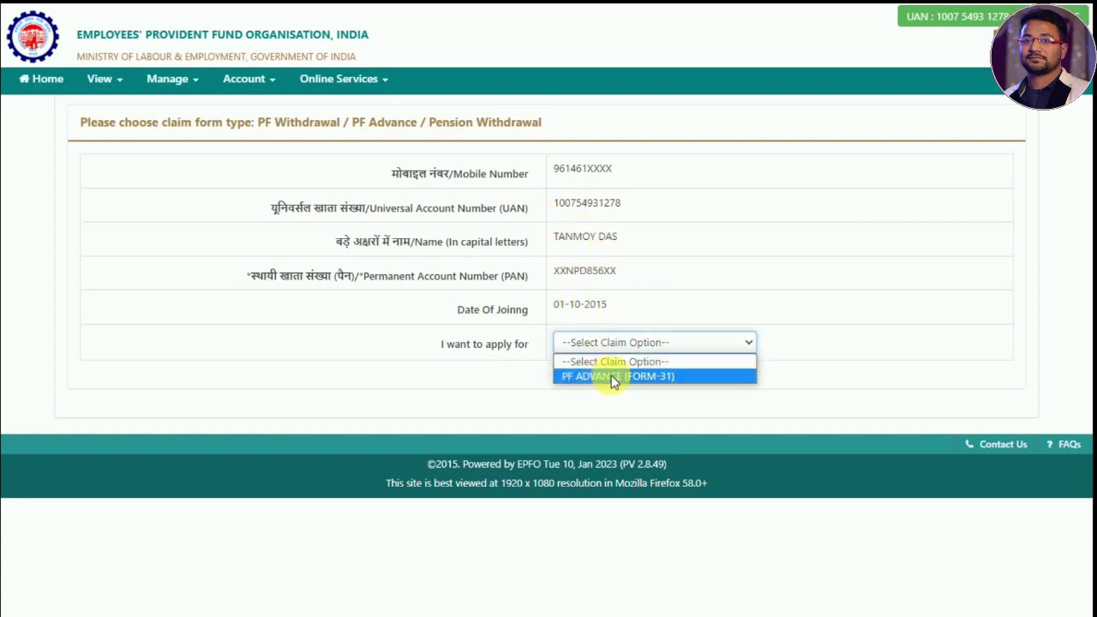
pyautogui.click(641, 378)
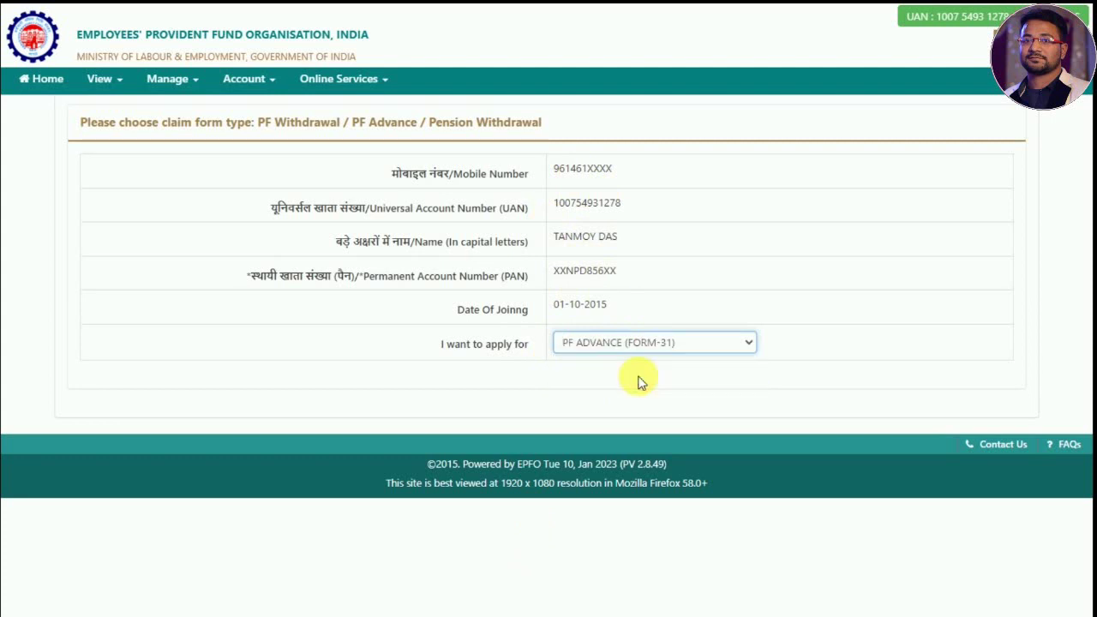
pyautogui.click(605, 380)
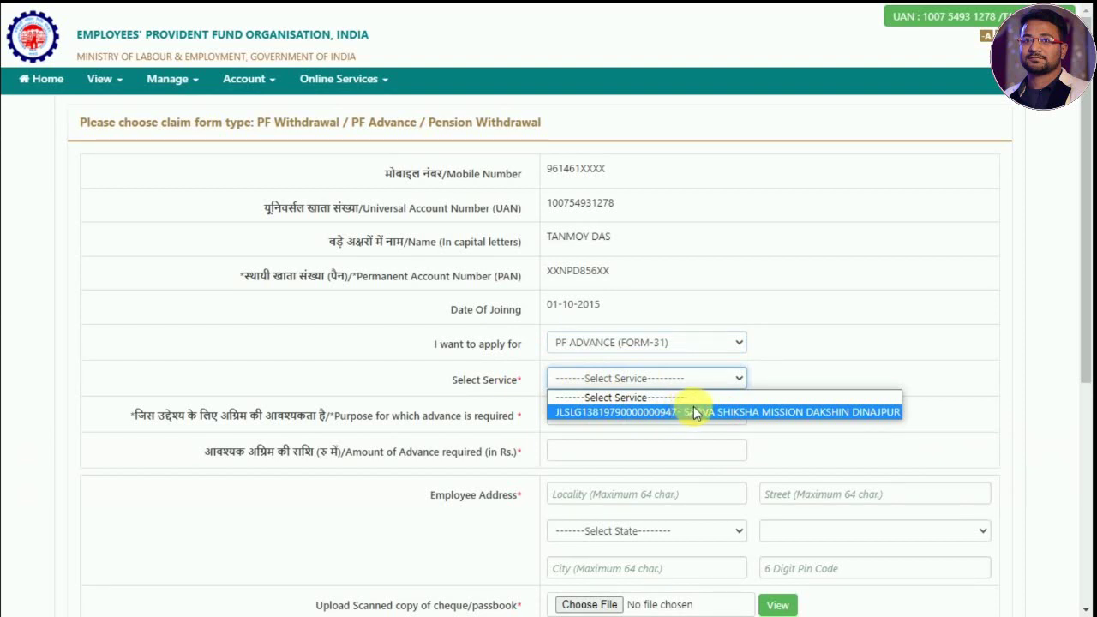
pyautogui.click(701, 414)
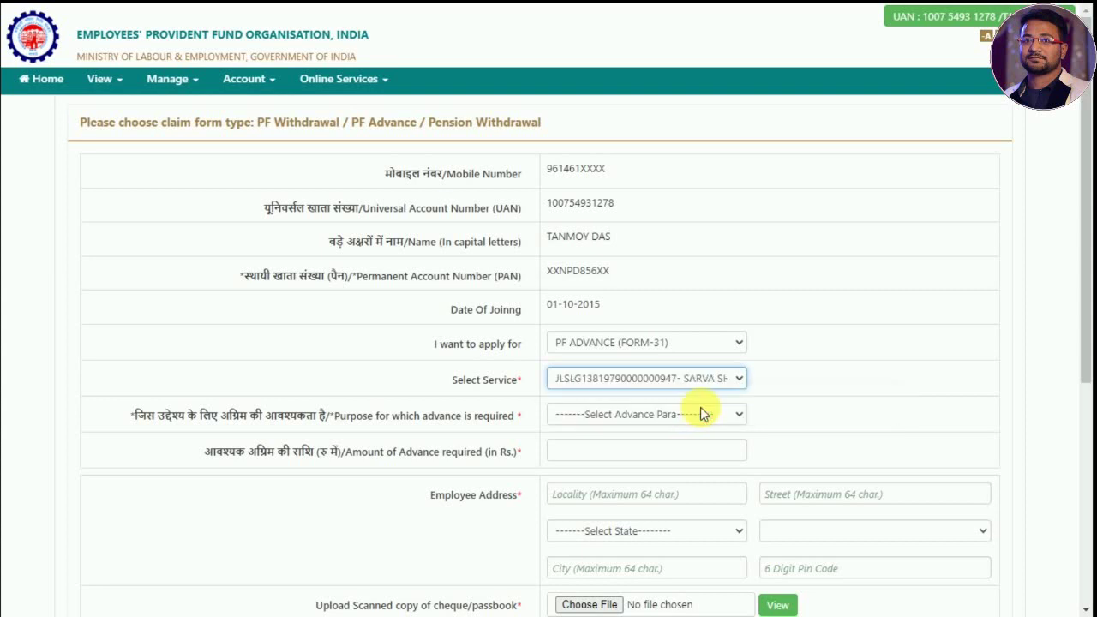
pyautogui.click(639, 413)
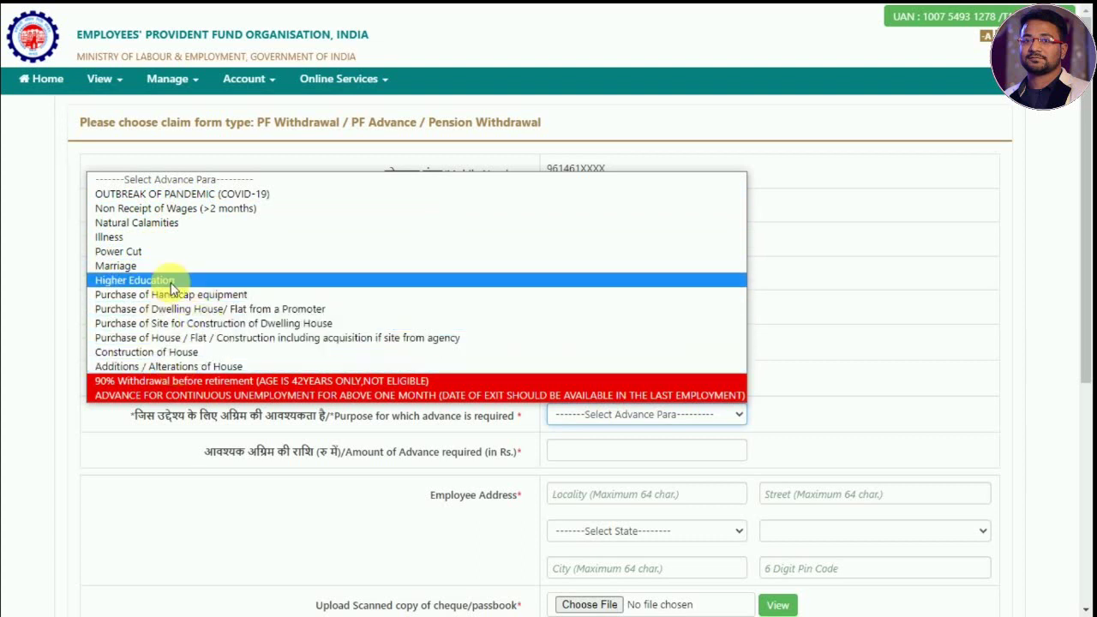
pyautogui.click(111, 238)
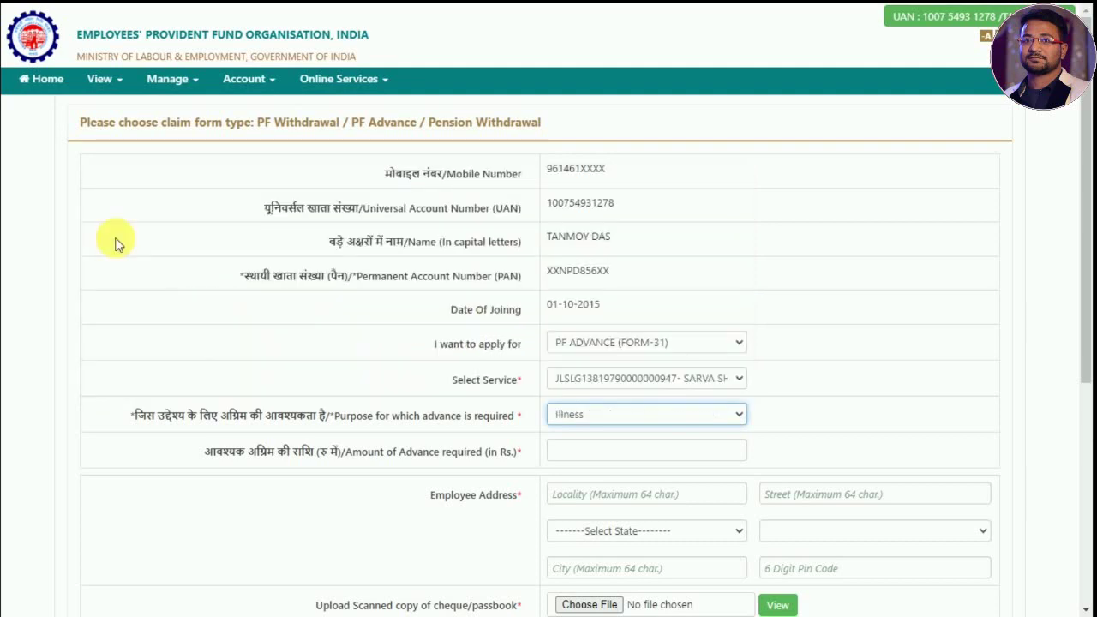
pyautogui.scroll(-1, 583, 412)
pyautogui.click(595, 372)
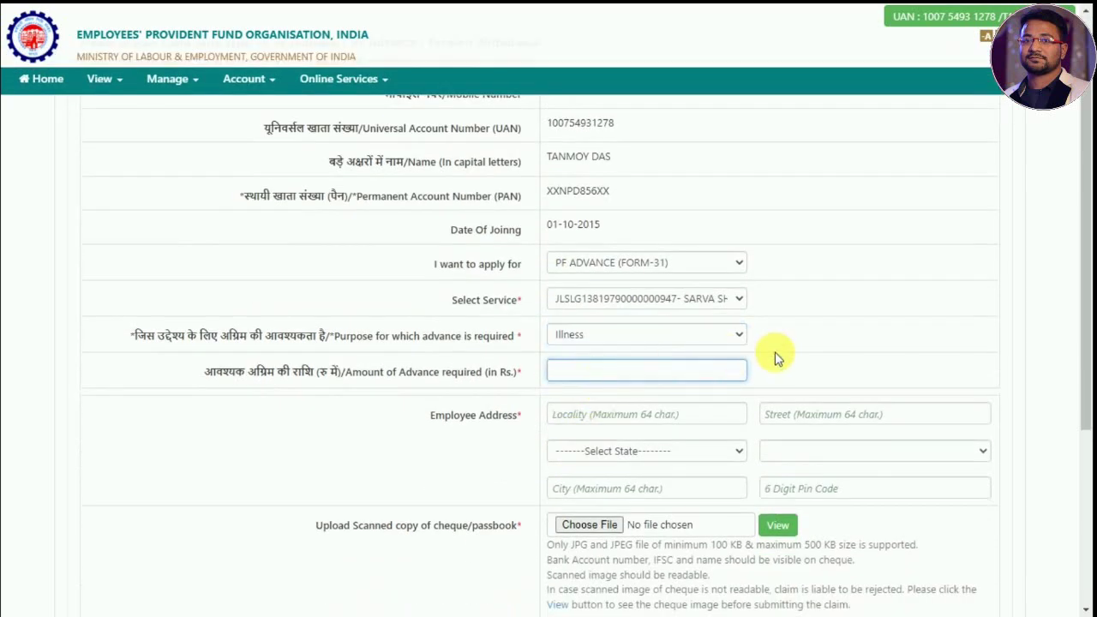
pyautogui.write('250000')
pyautogui.click(789, 335)
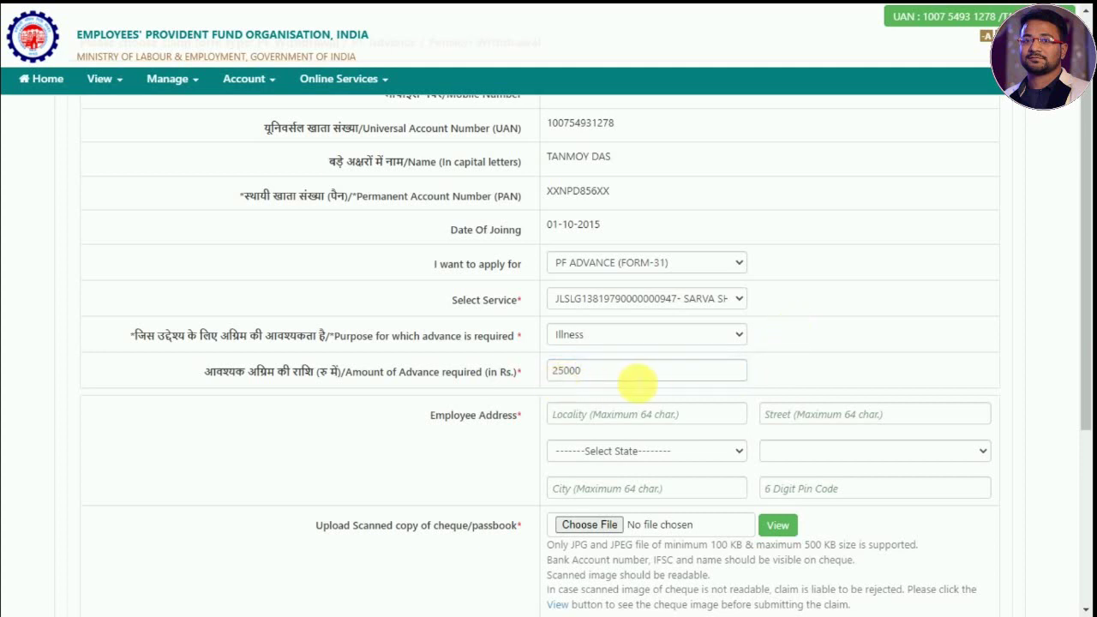
pyautogui.click(597, 375)
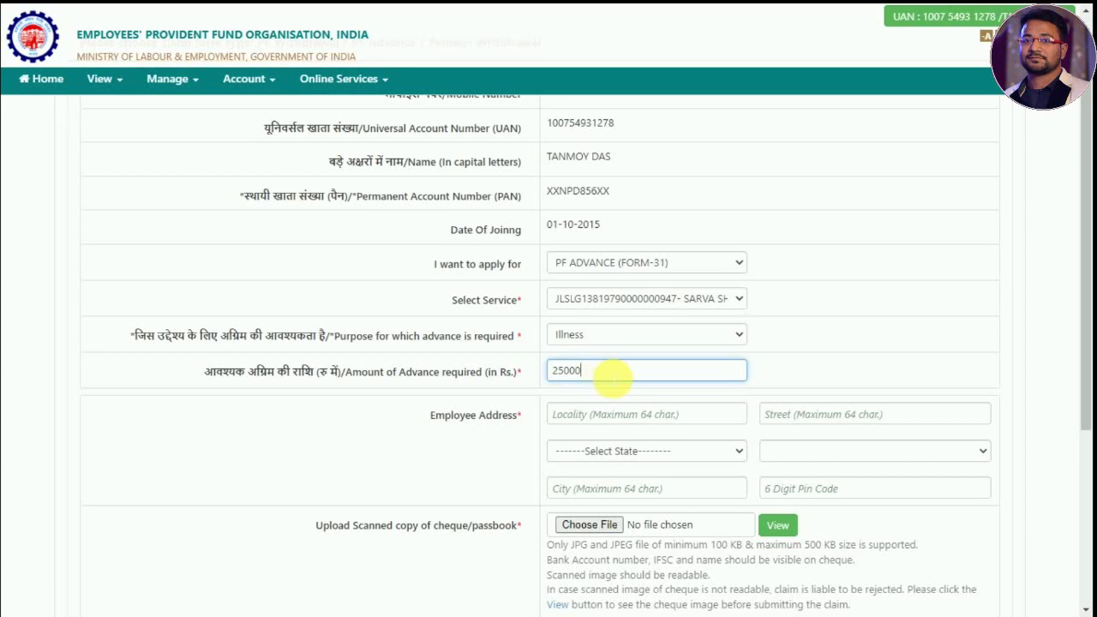
pyautogui.scroll(-1, 614, 377)
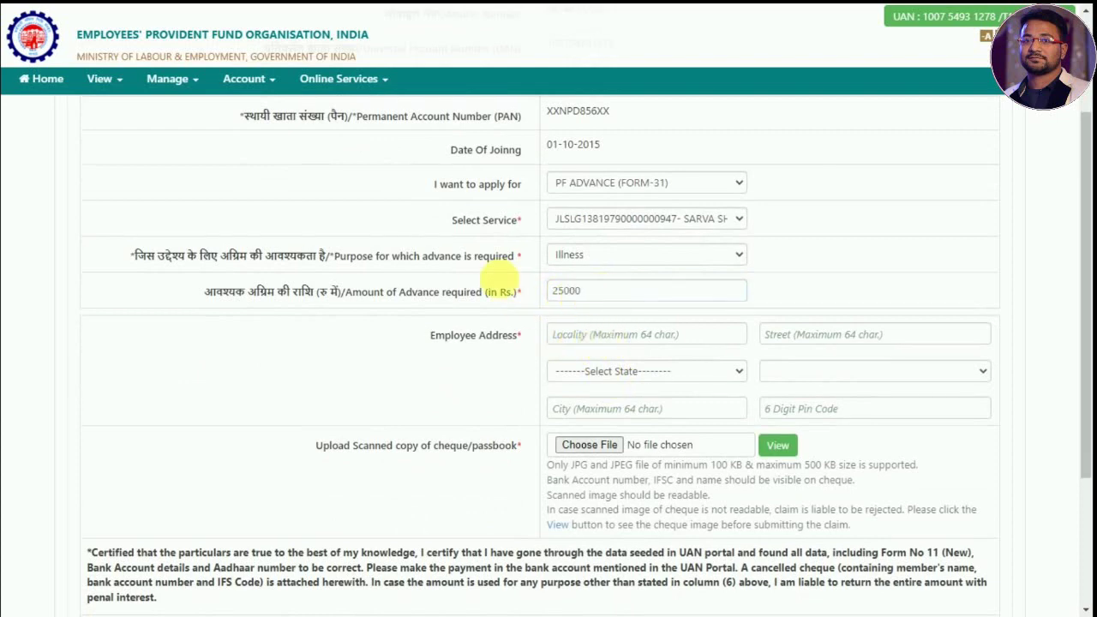
pyautogui.click(120, 82)
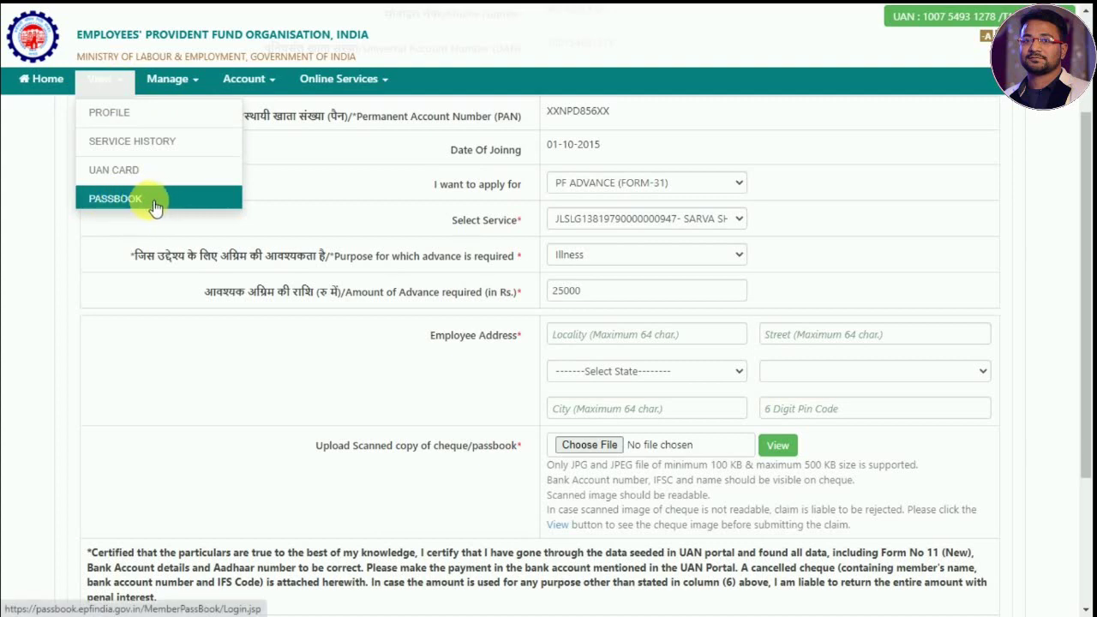
pyautogui.click(589, 343)
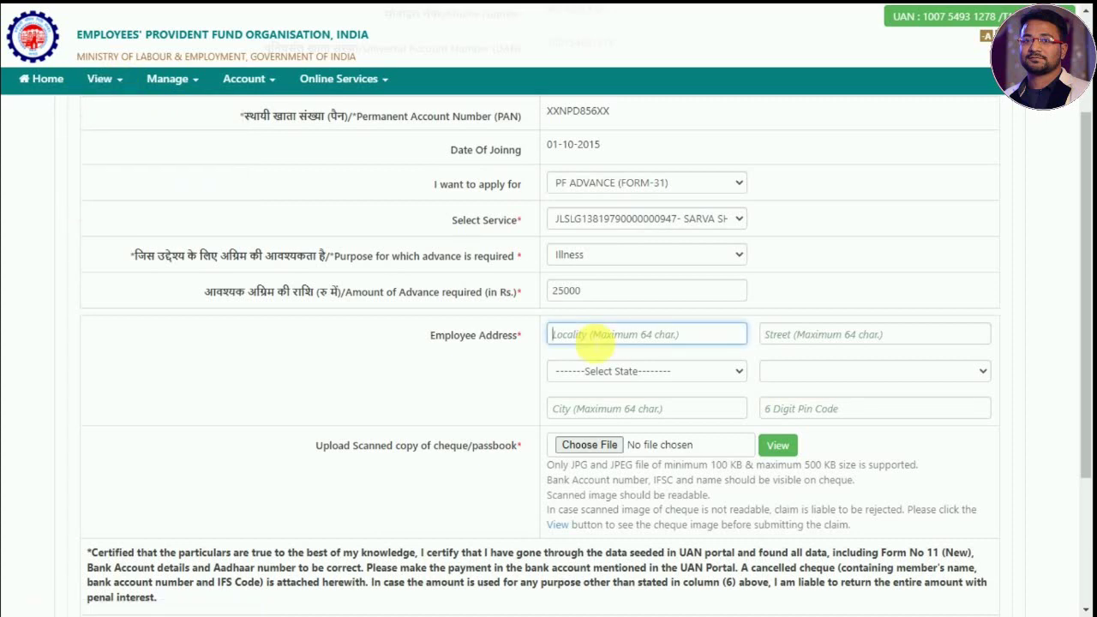
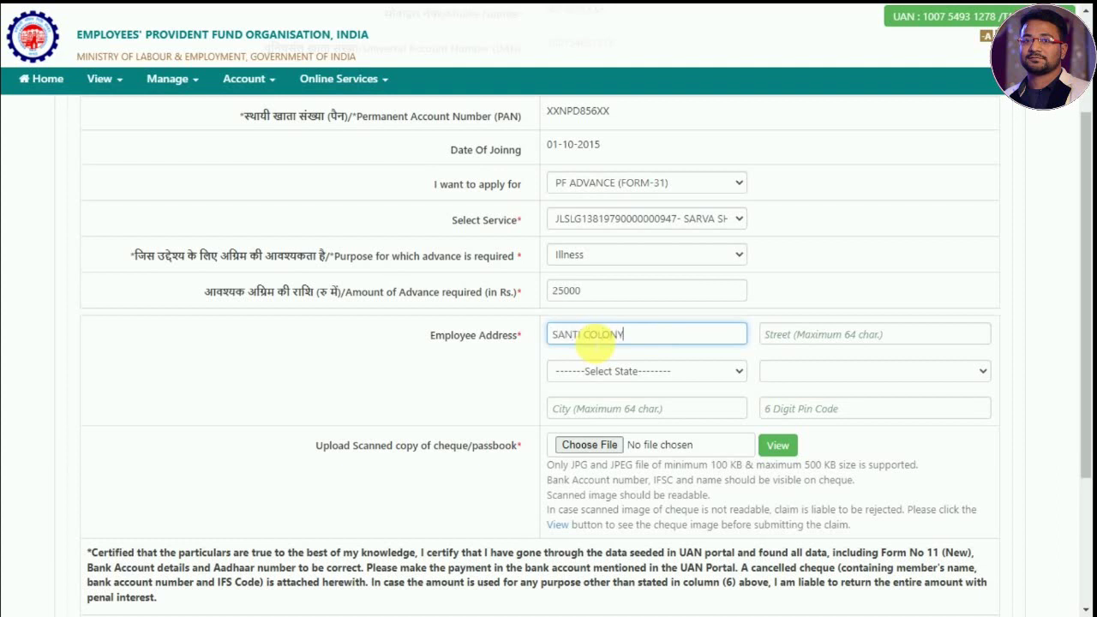
# - Enter the employee's locality and street landmark in the address section
pyautogui.press('Tab')
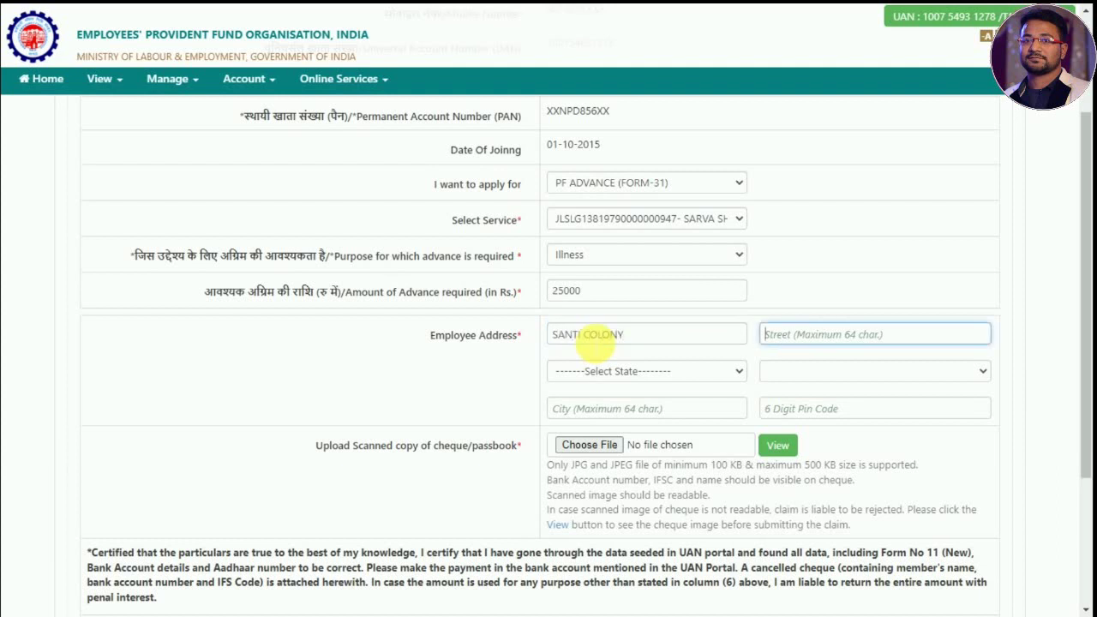
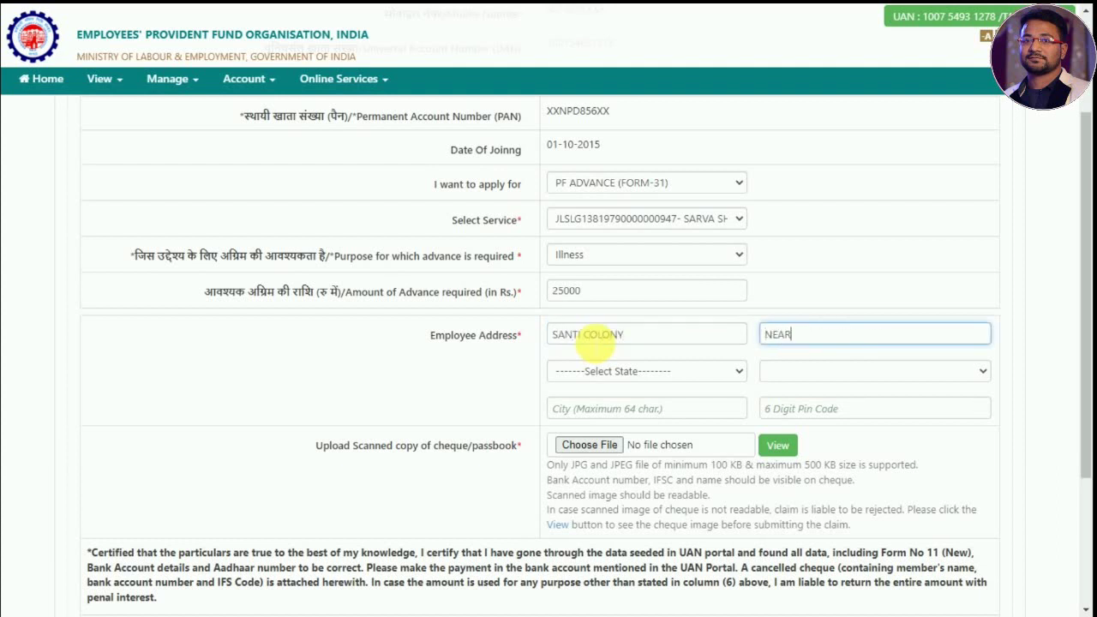
pyautogui.press('Tab')
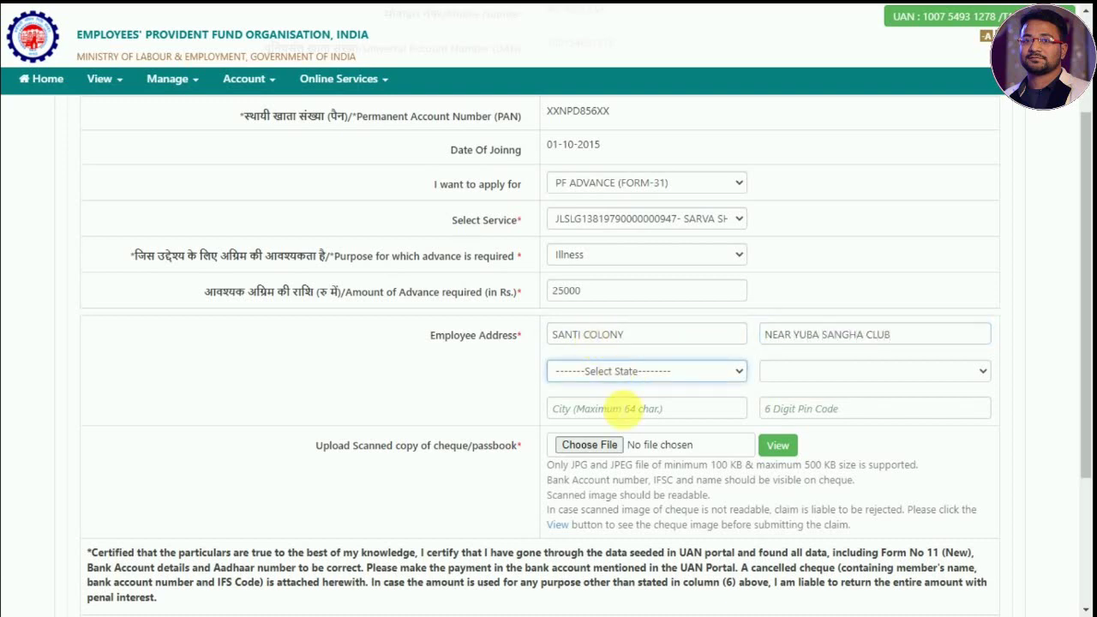
# - Pick the state and district from the lists, then fill in the city and 6-digit PIN code
pyautogui.click(628, 372)
pyautogui.scroll(-5, 664, 249)
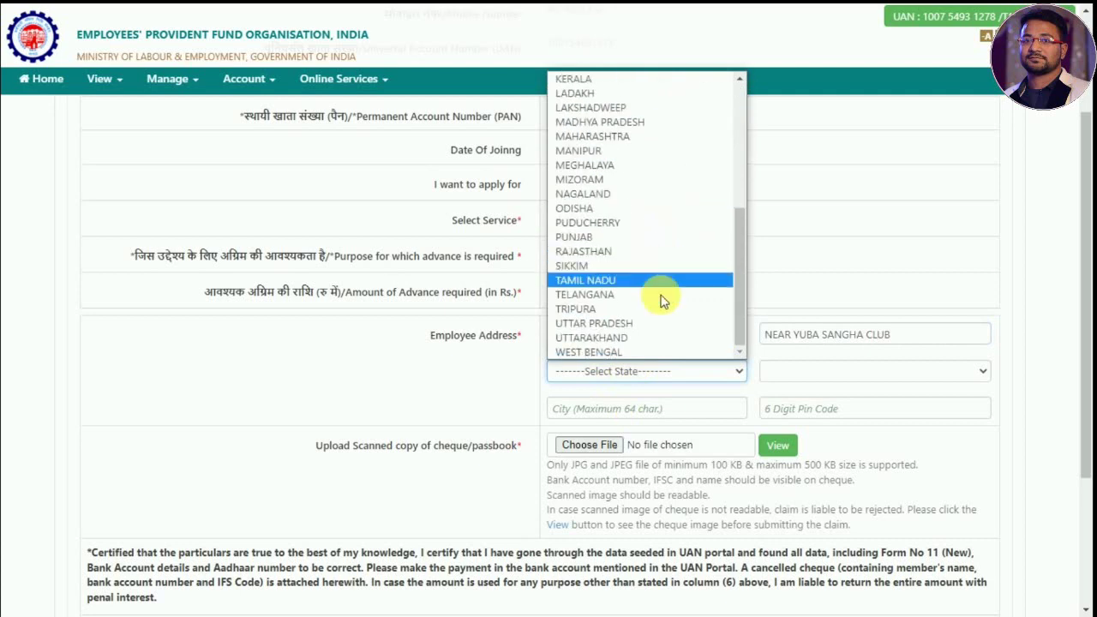
pyautogui.click(600, 351)
pyautogui.click(846, 377)
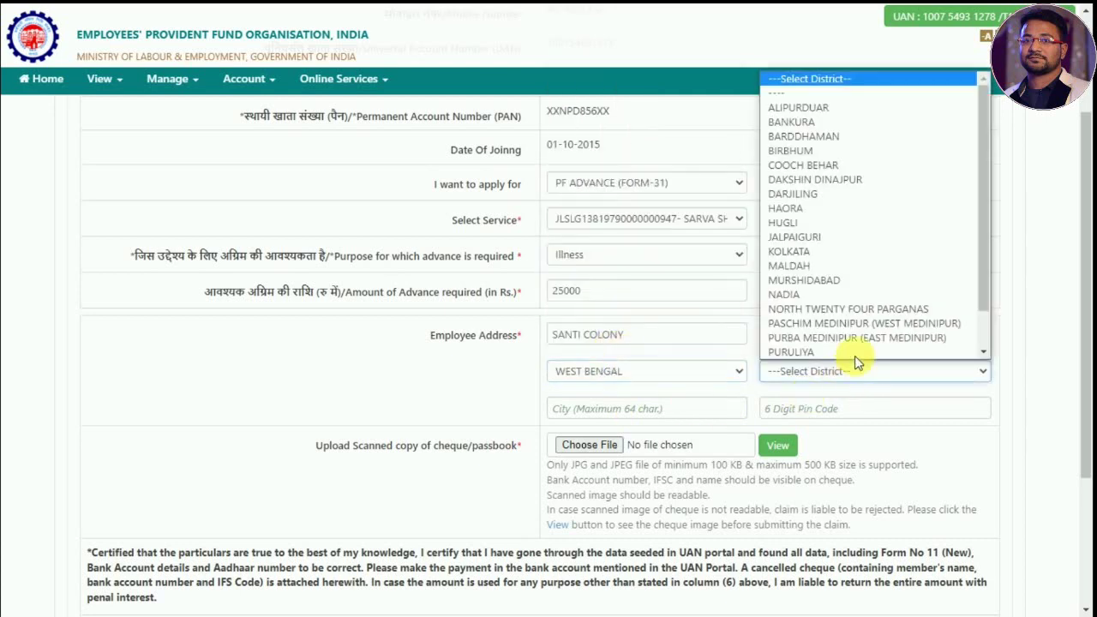
pyautogui.click(857, 177)
pyautogui.click(611, 408)
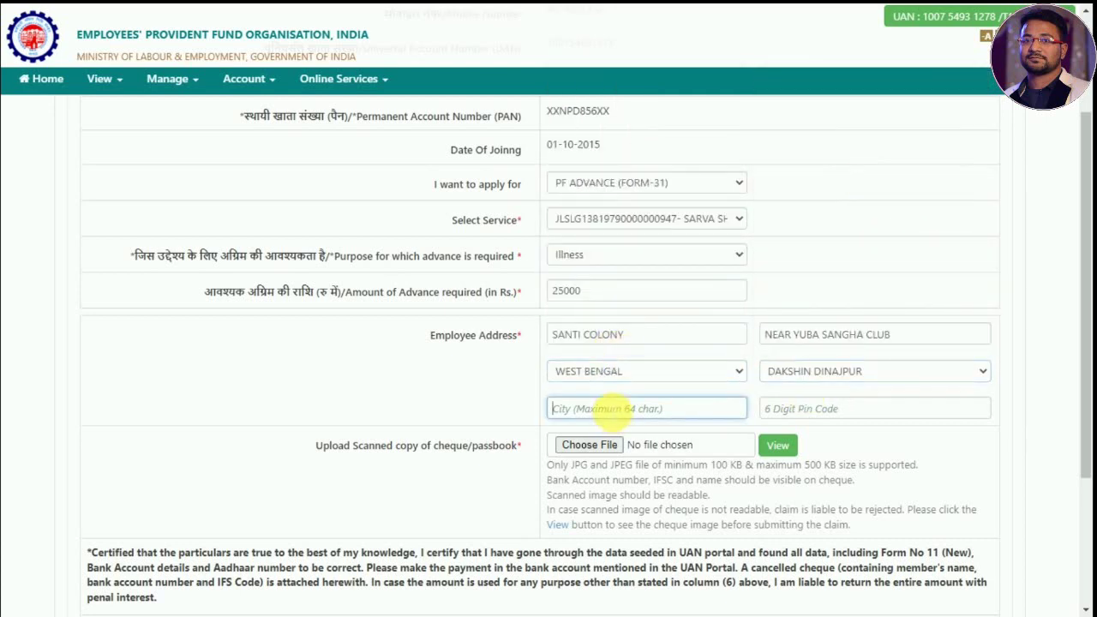
pyautogui.write('BALURGHAT')
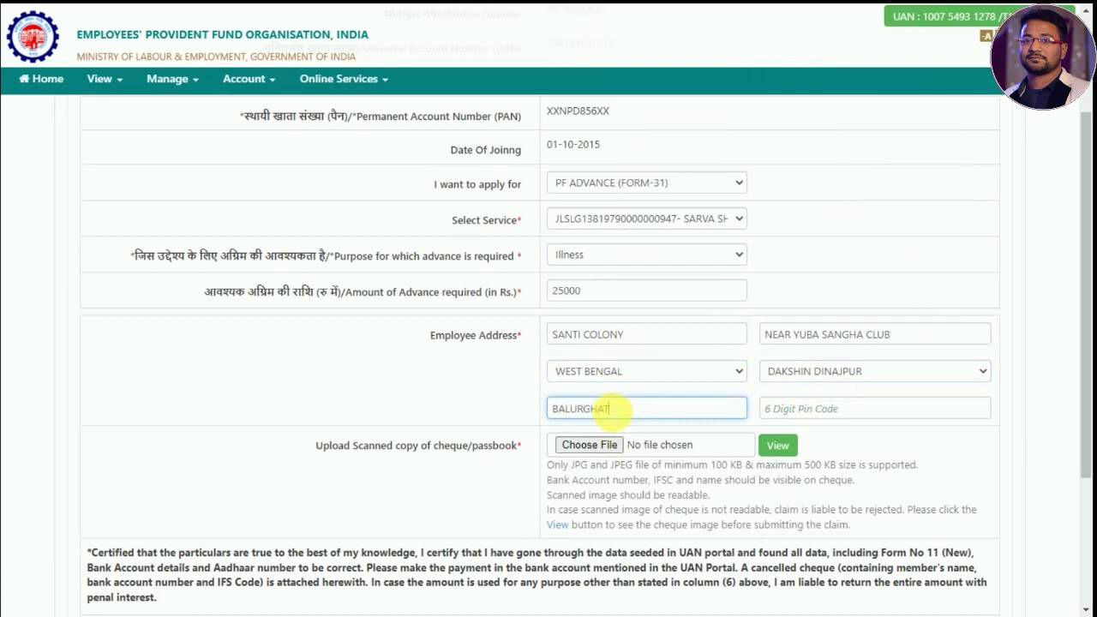
pyautogui.click(855, 410)
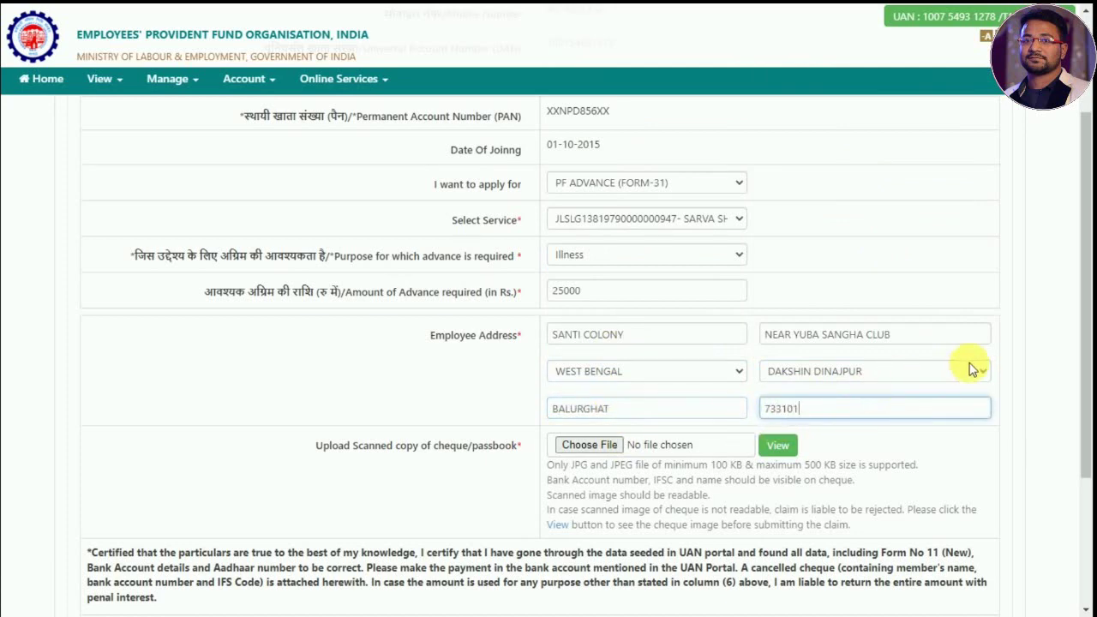
pyautogui.click(1021, 355)
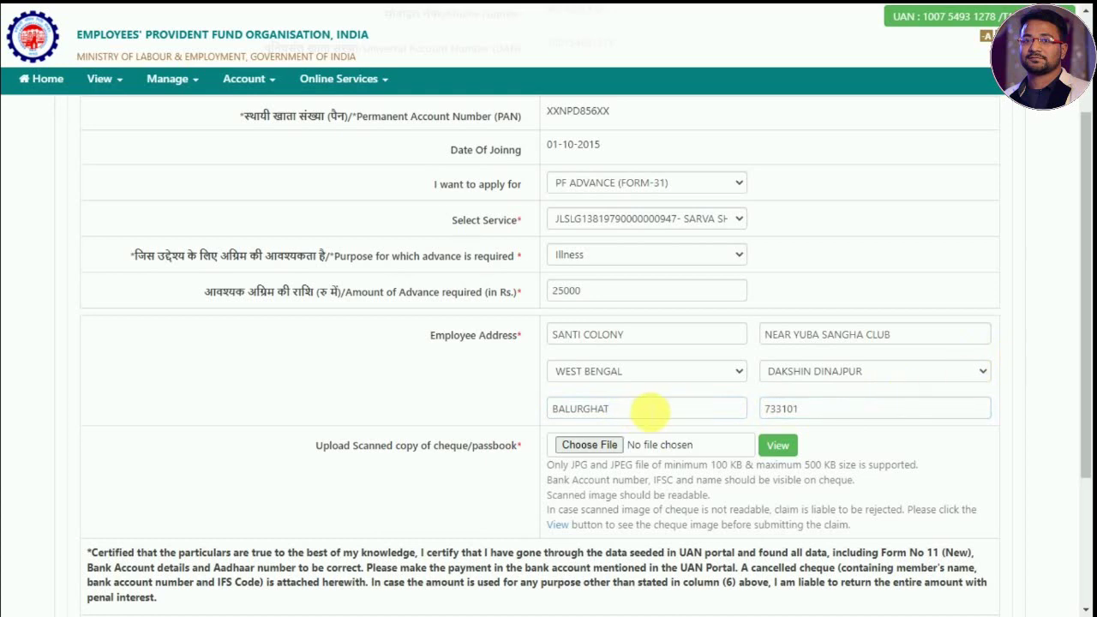
# - Review the notes on allowed cheque file types, sizes and required visible details
pyautogui.scroll(-2, 647, 413)
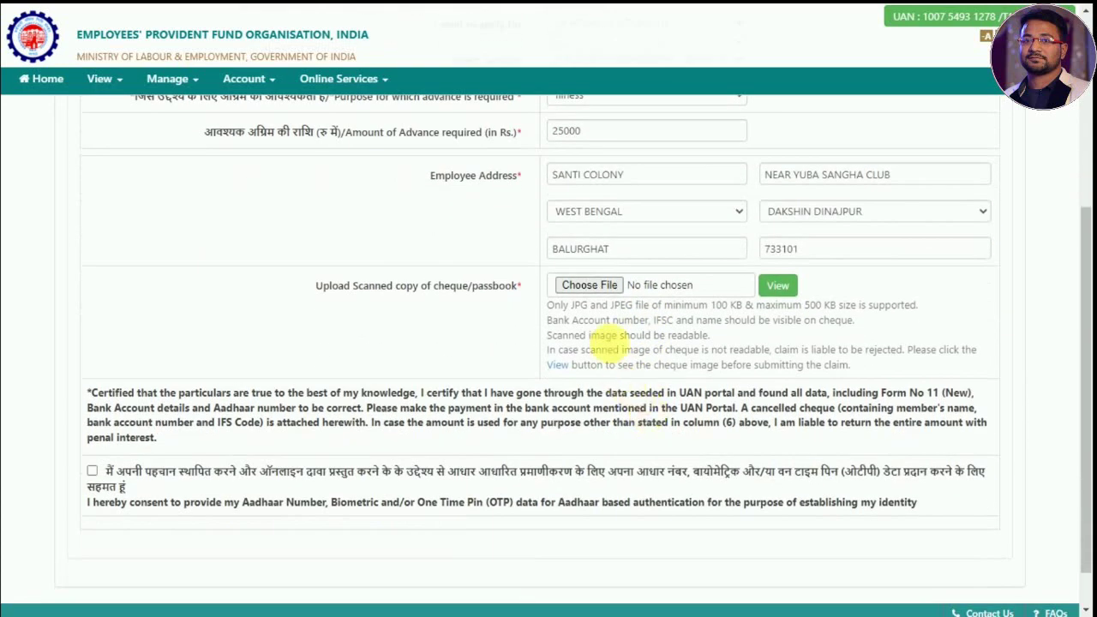
pyautogui.moveTo(547, 305); pyautogui.dragTo(924, 309)
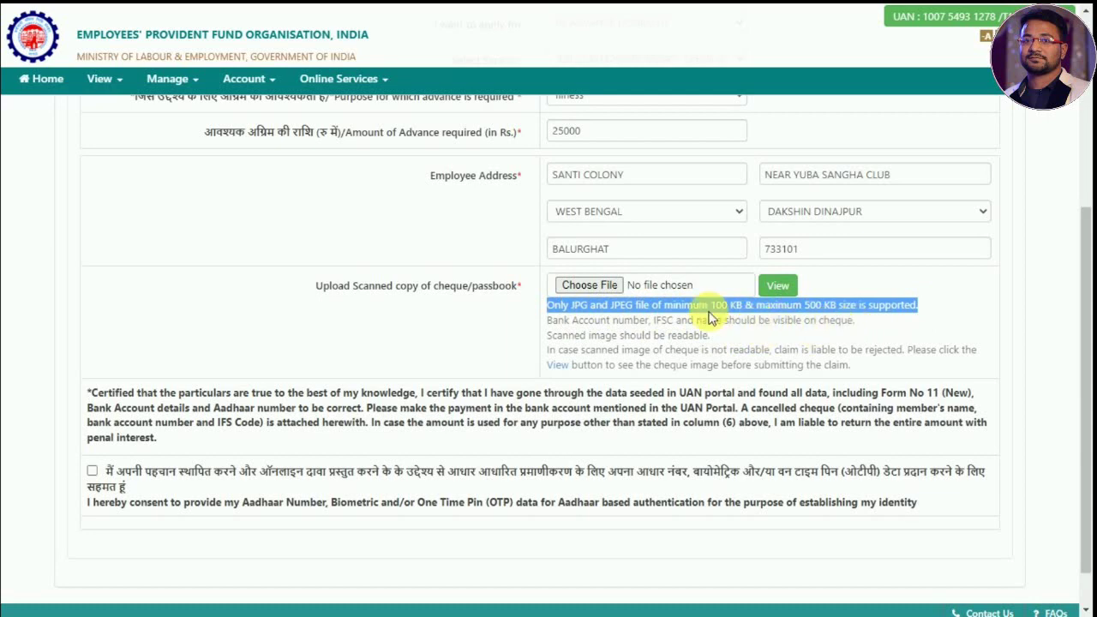
pyautogui.moveTo(545, 322); pyautogui.dragTo(853, 328)
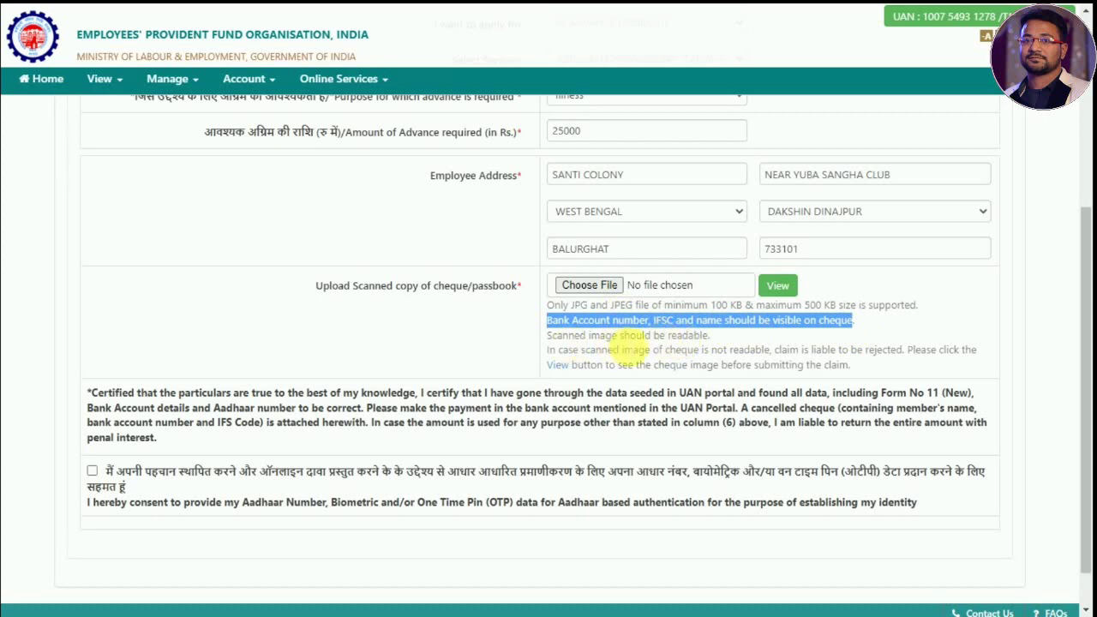
pyautogui.click(604, 318)
# - Attach BANK.jpeg from Desktop > Scan as the cheque copy and check its preview
pyautogui.click(593, 285)
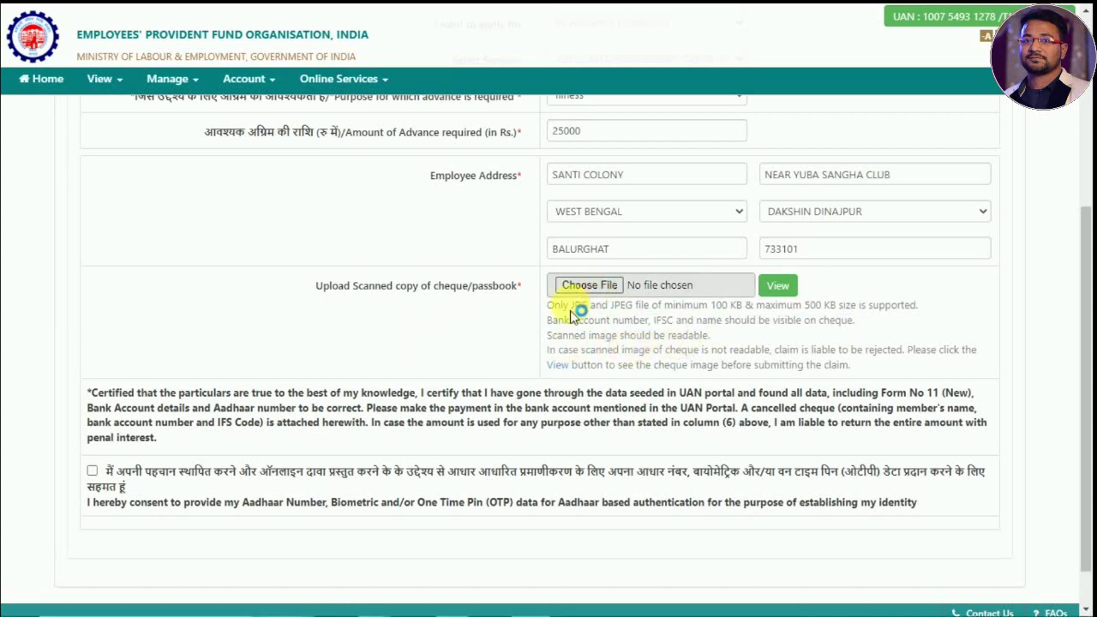
pyautogui.click(67, 96)
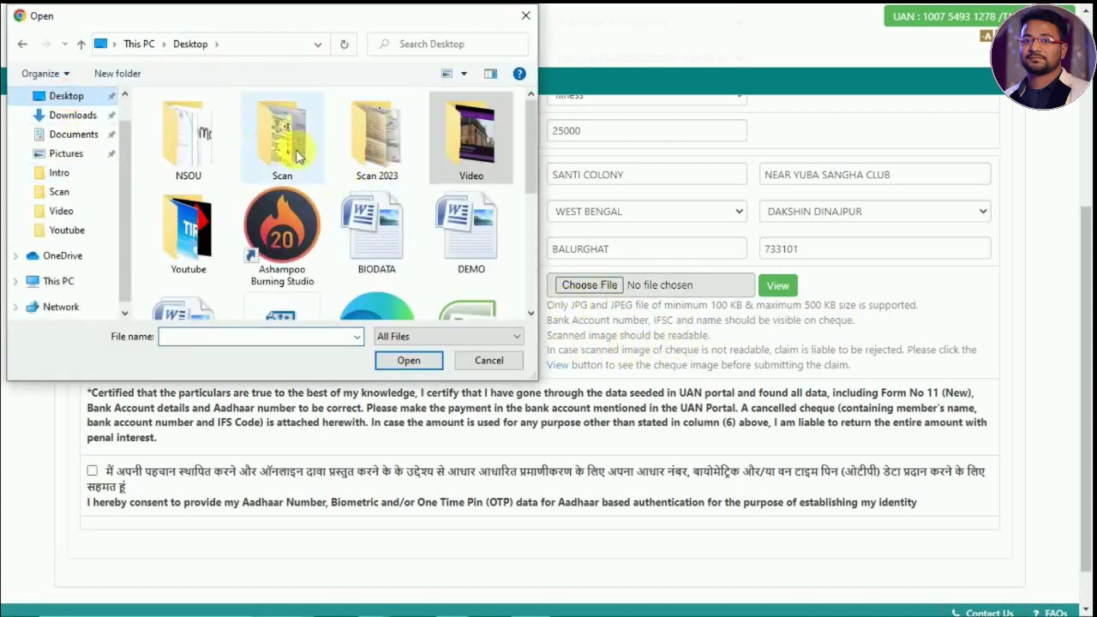
pyautogui.doubleClick(282, 140)
pyautogui.click(285, 141)
pyautogui.click(408, 361)
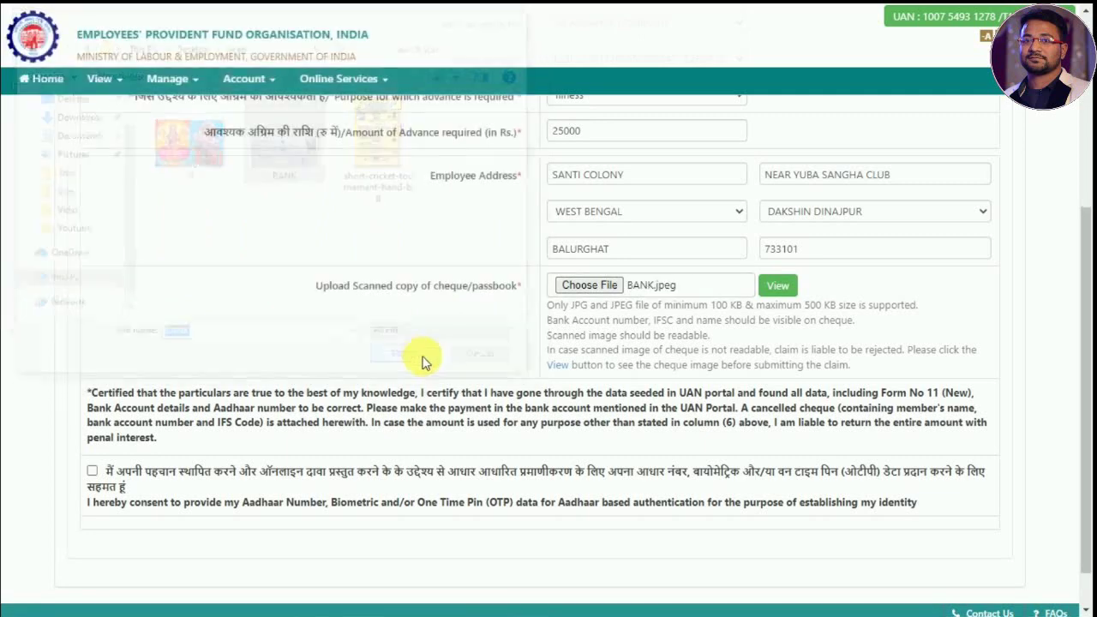
pyautogui.click(778, 286)
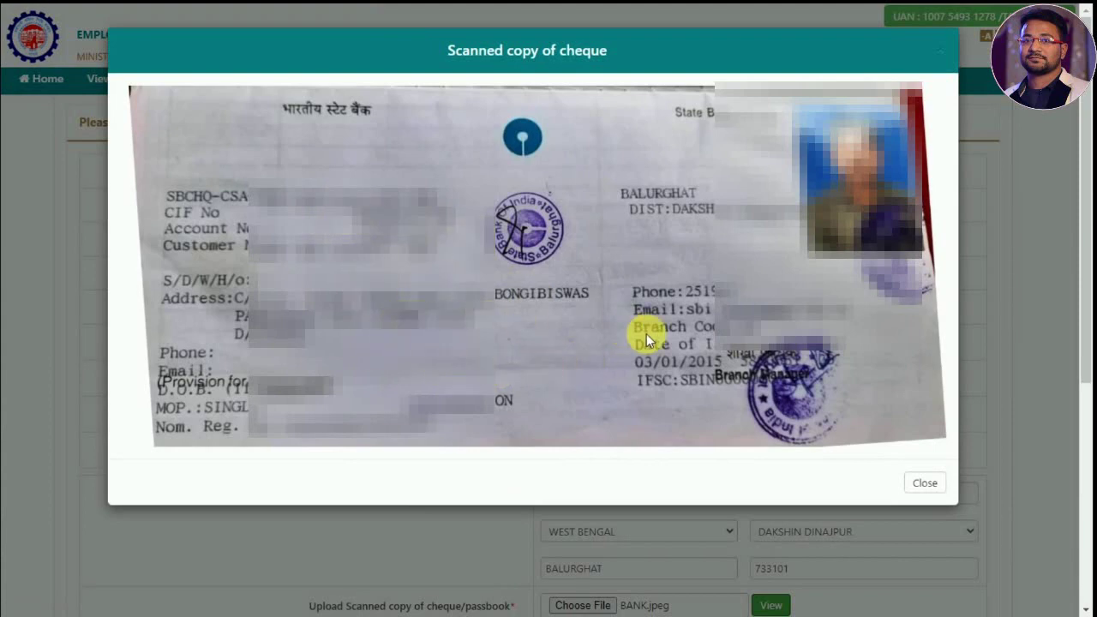
pyautogui.click(926, 485)
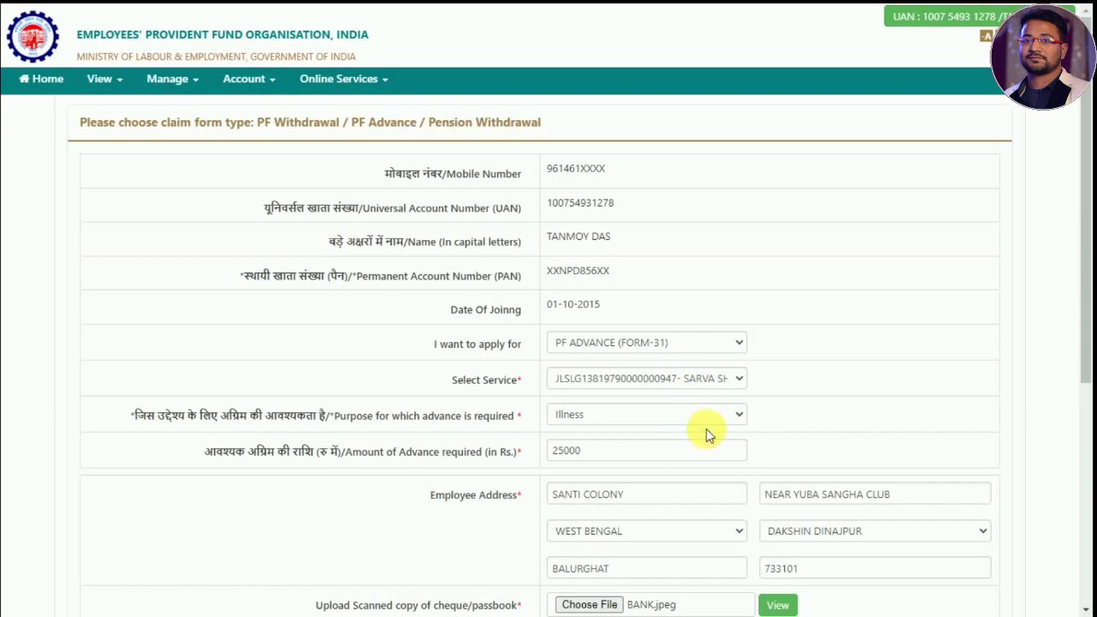
# - Replace the locality in the employee address with a corrected value
pyautogui.scroll(-2, 754, 412)
pyautogui.scroll(-1, 789, 409)
pyautogui.moveTo(647, 254); pyautogui.dragTo(511, 260)
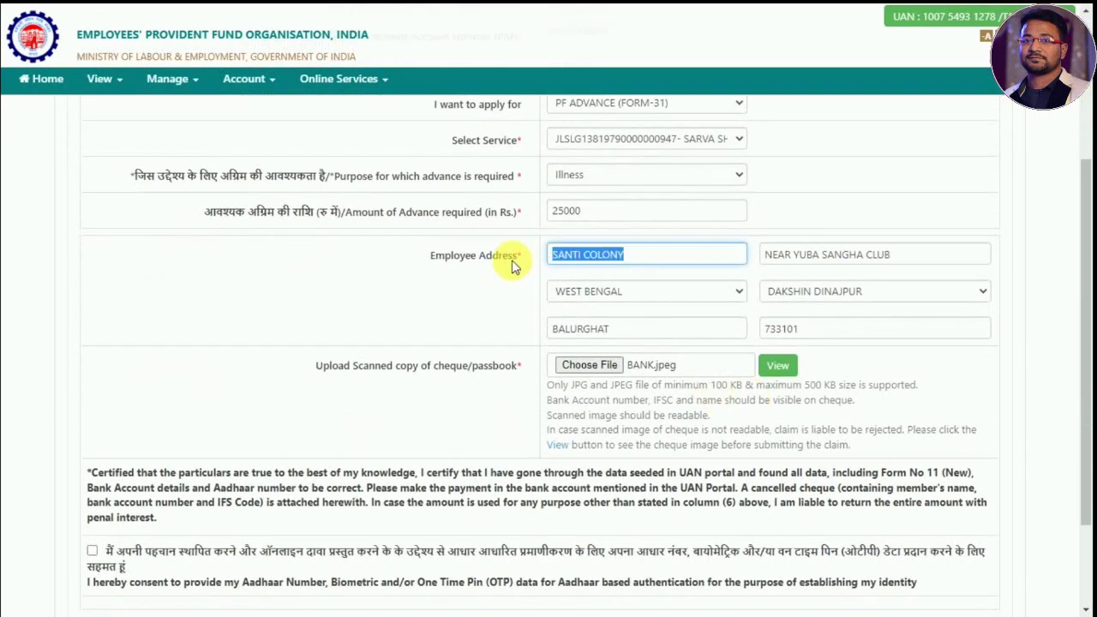
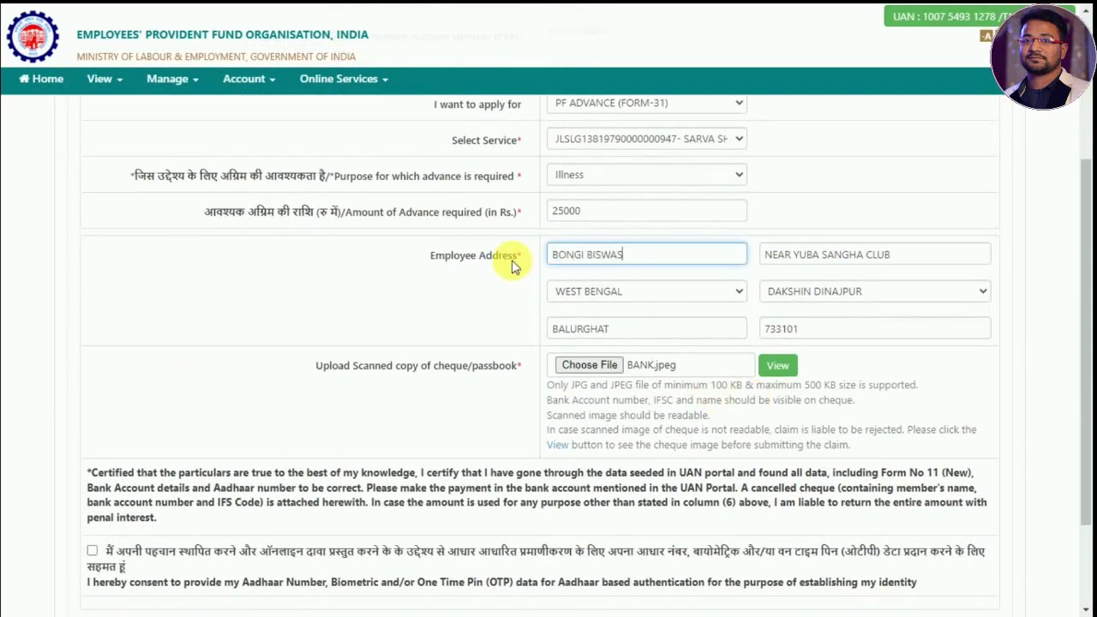
pyautogui.click(512, 259)
pyautogui.scroll(-2, 686, 412)
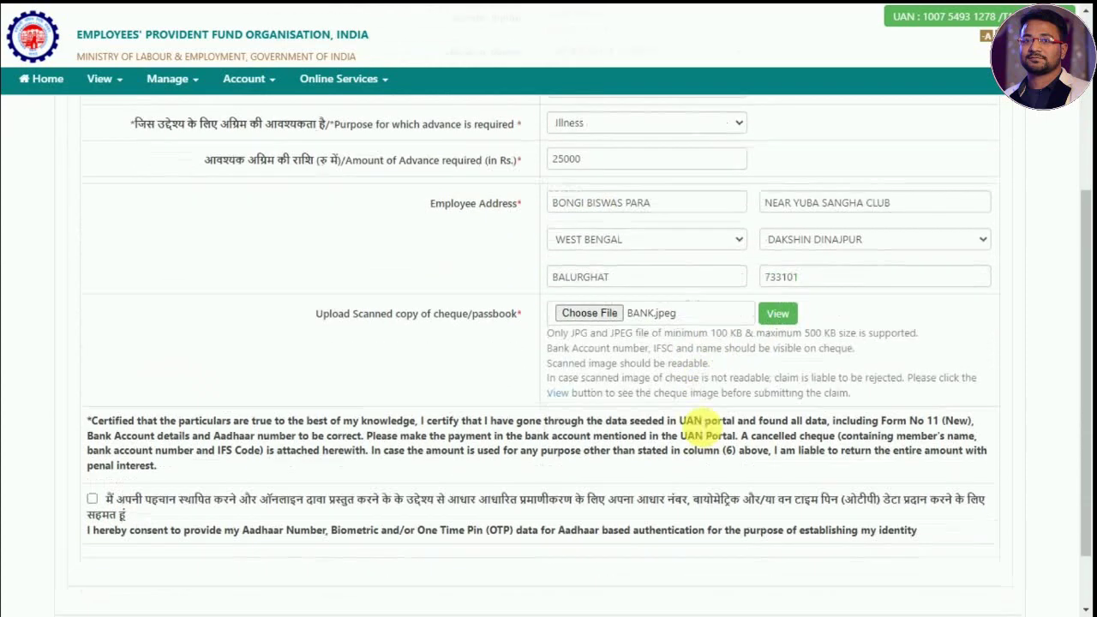
# - Consent to Aadhaar authentication, get and enter the OTP, then validate and submit the claim
pyautogui.click(92, 420)
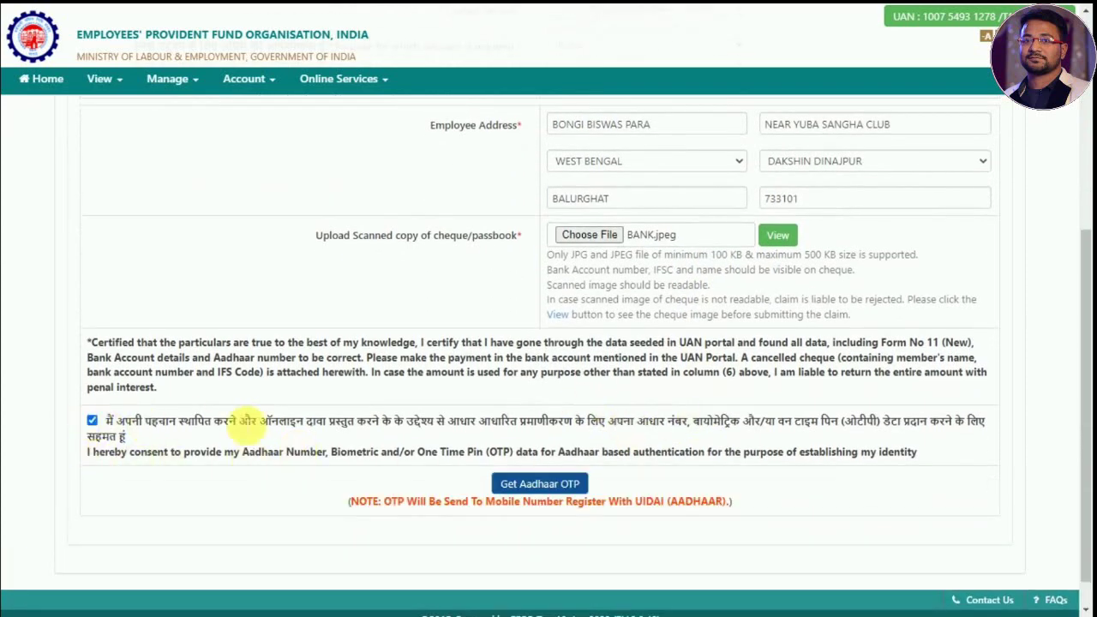
pyautogui.scroll(-1, 457, 420)
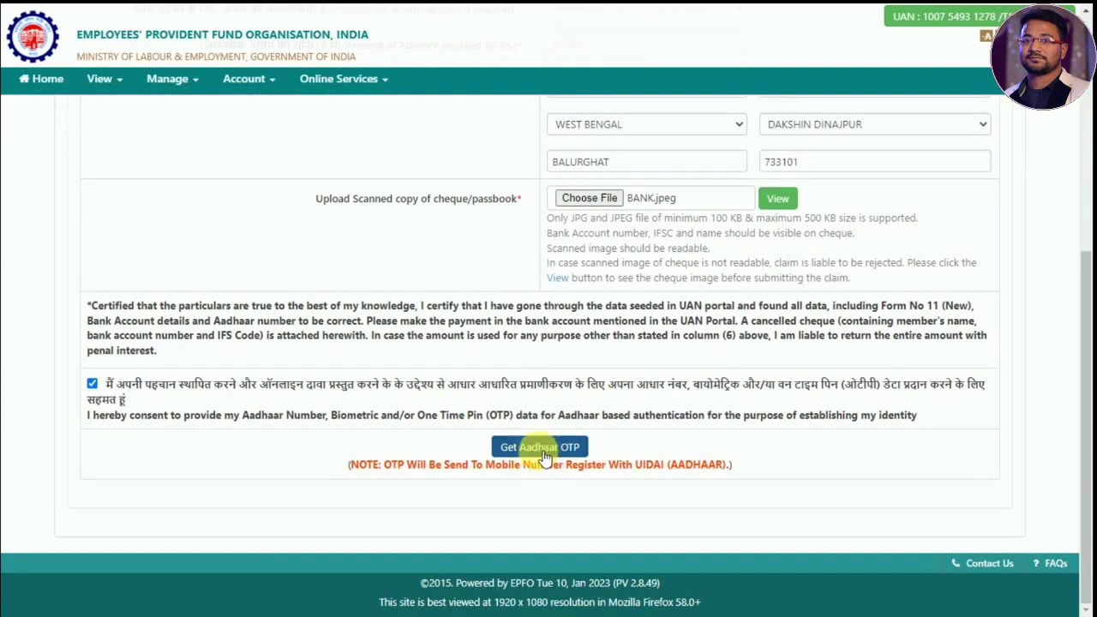
pyautogui.click(540, 449)
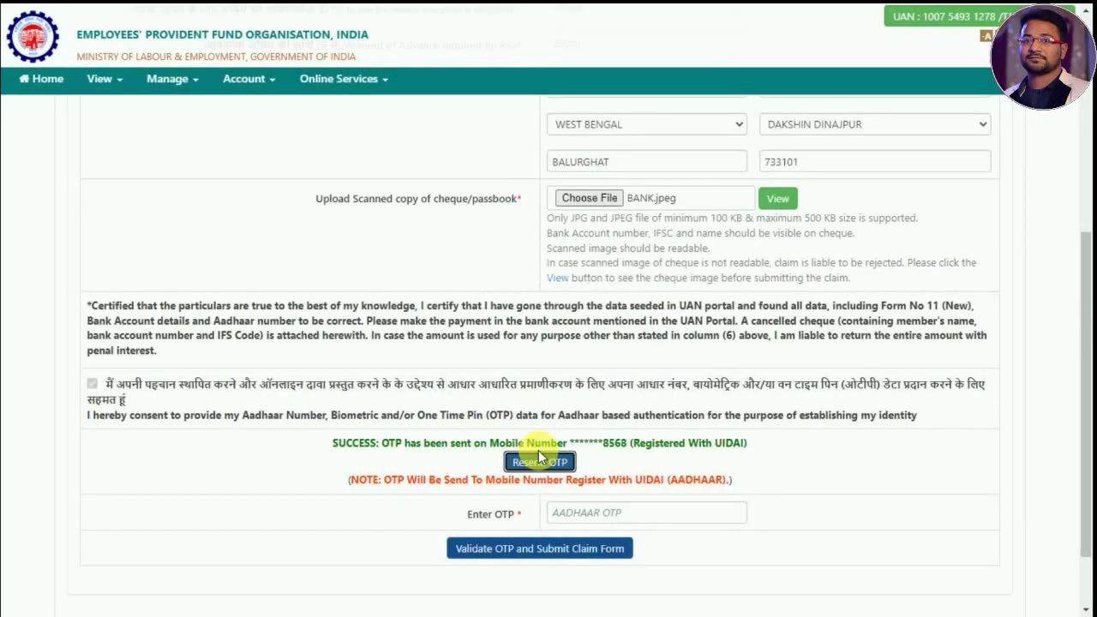
pyautogui.click(621, 512)
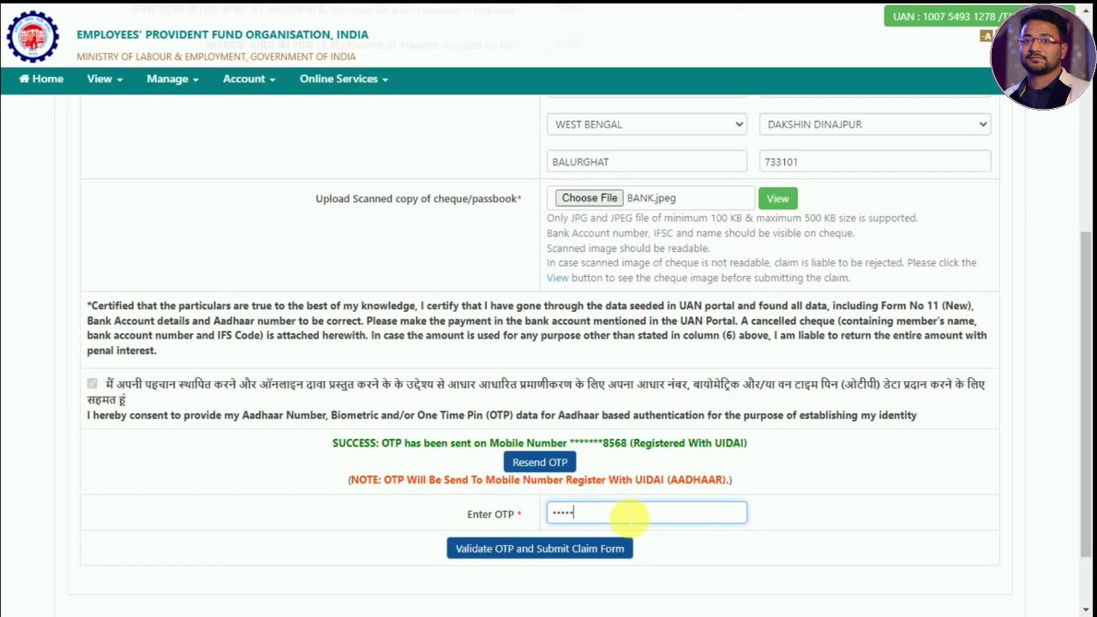
pyautogui.click(539, 551)
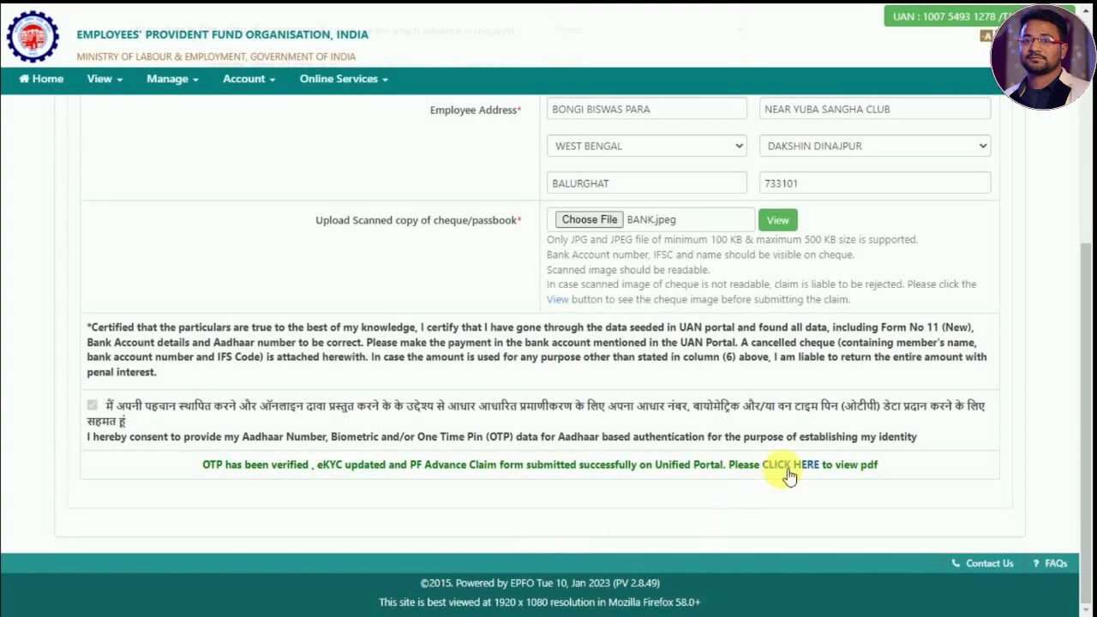
# - Open the submitted claim's PDF from the success message's CLICK HERE link and bring up its print preview
pyautogui.moveTo(214, 472); pyautogui.dragTo(759, 477)
pyautogui.click(808, 507)
pyautogui.click(788, 464)
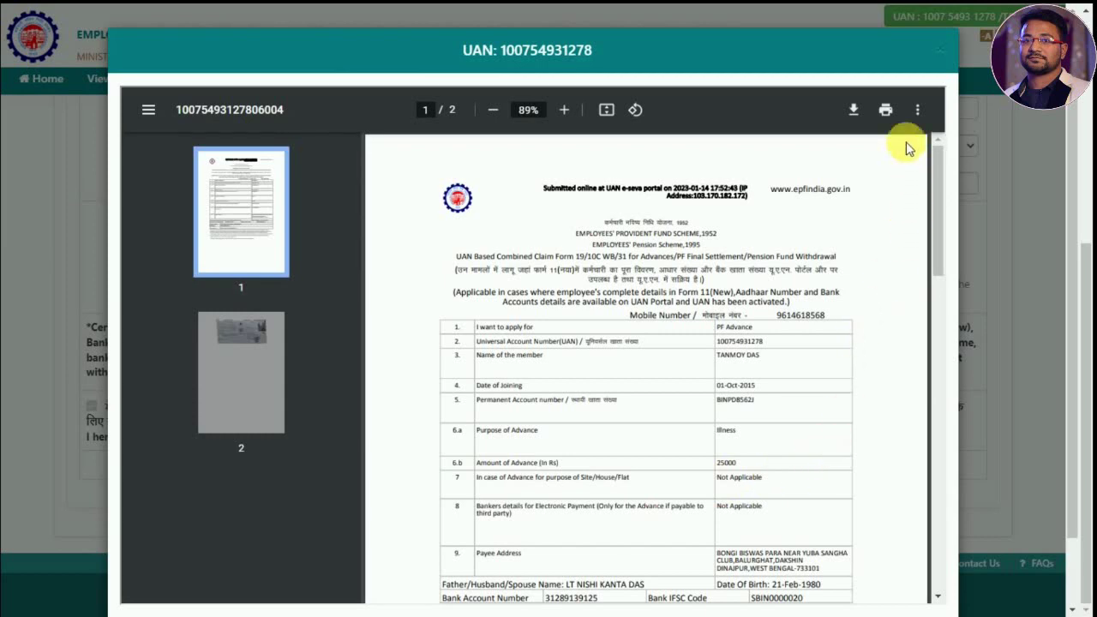
pyautogui.click(885, 114)
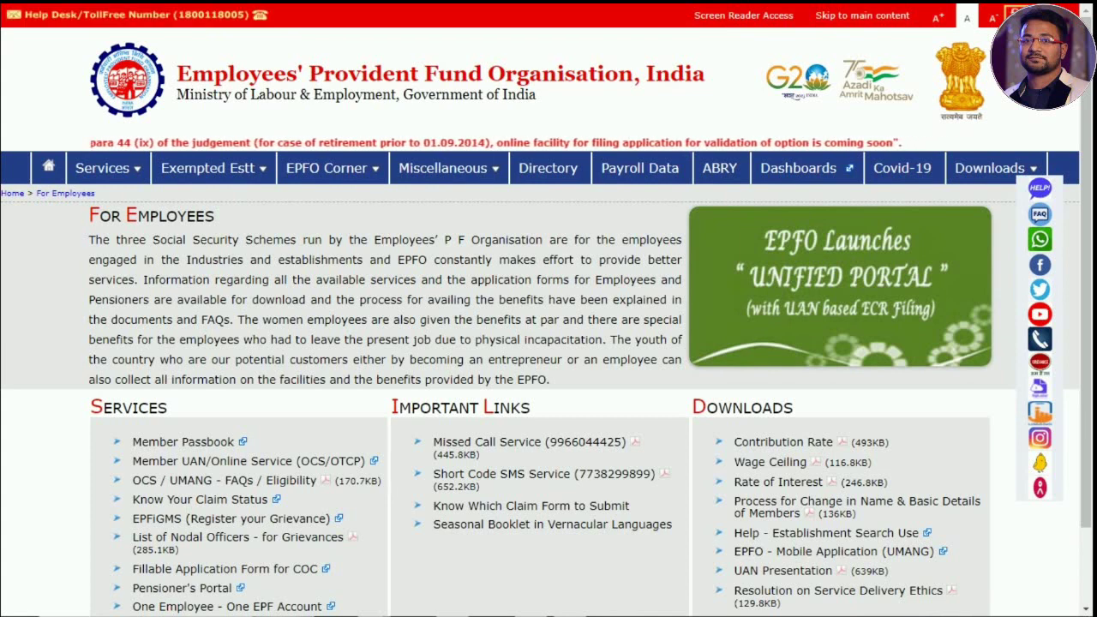
# - Go to Services > For Employees and open the Member UAN/Online Service (OCS/OTCP) login page
pyautogui.moveTo(125, 182)
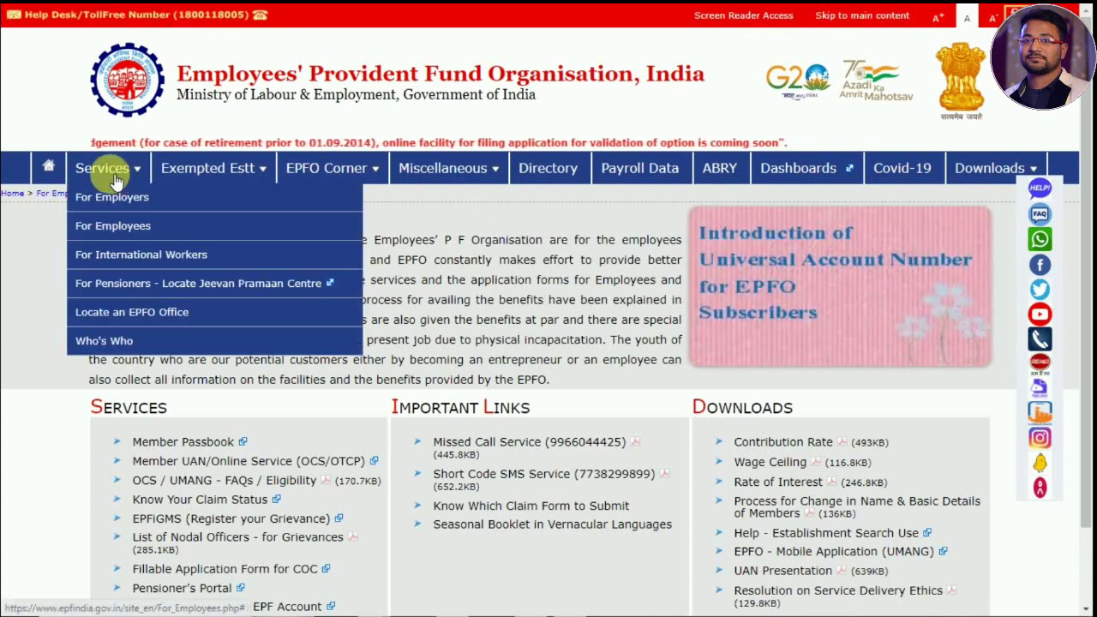
pyautogui.click(138, 229)
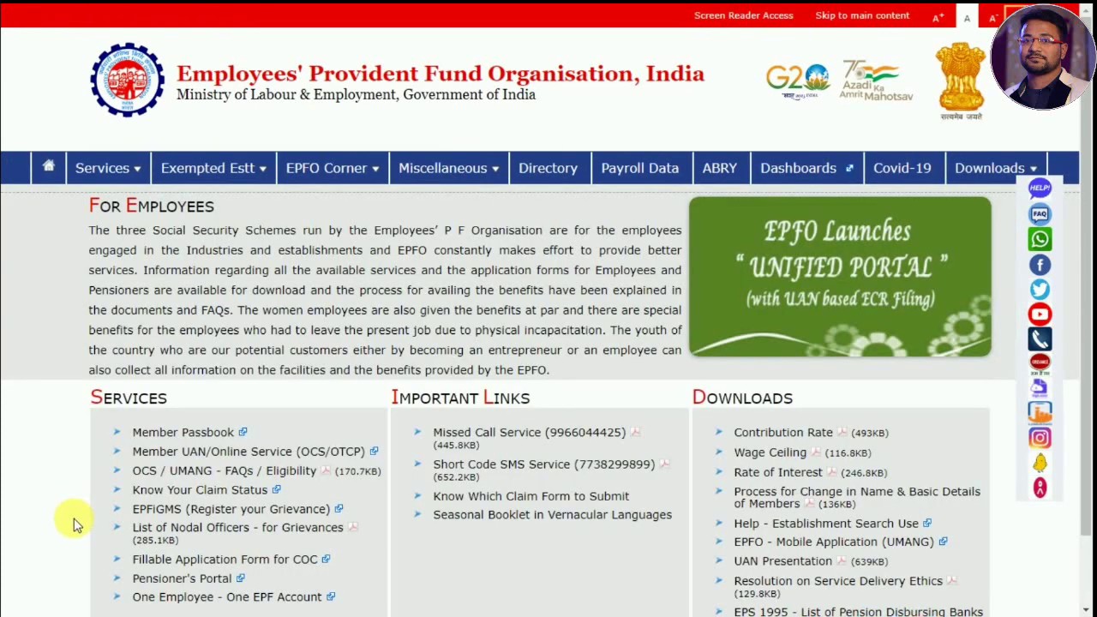
pyautogui.moveTo(381, 227)
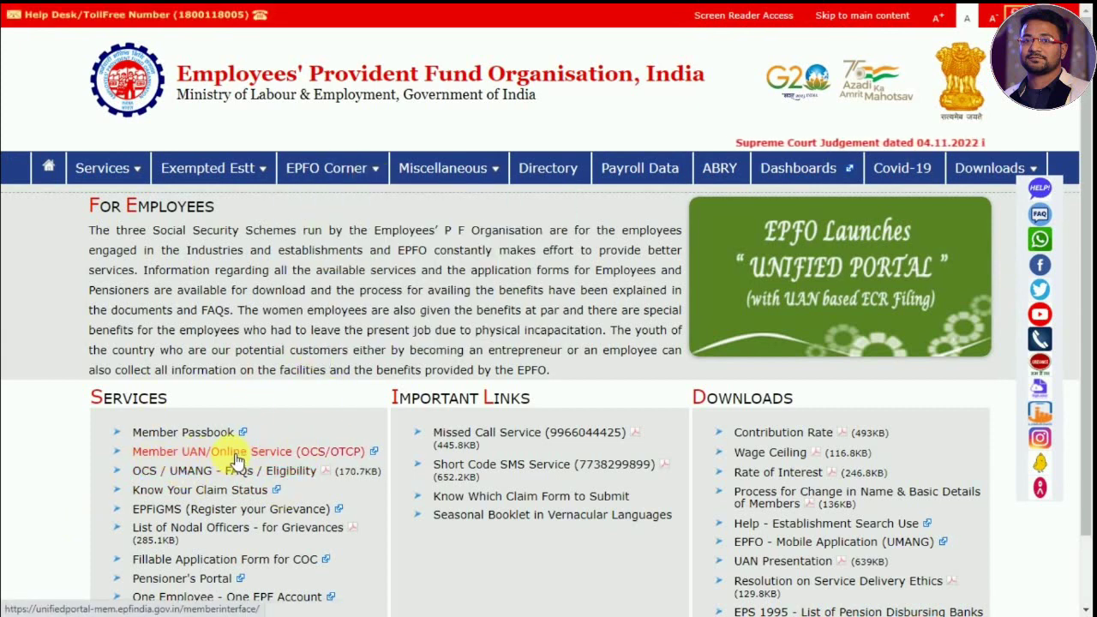
pyautogui.click(230, 452)
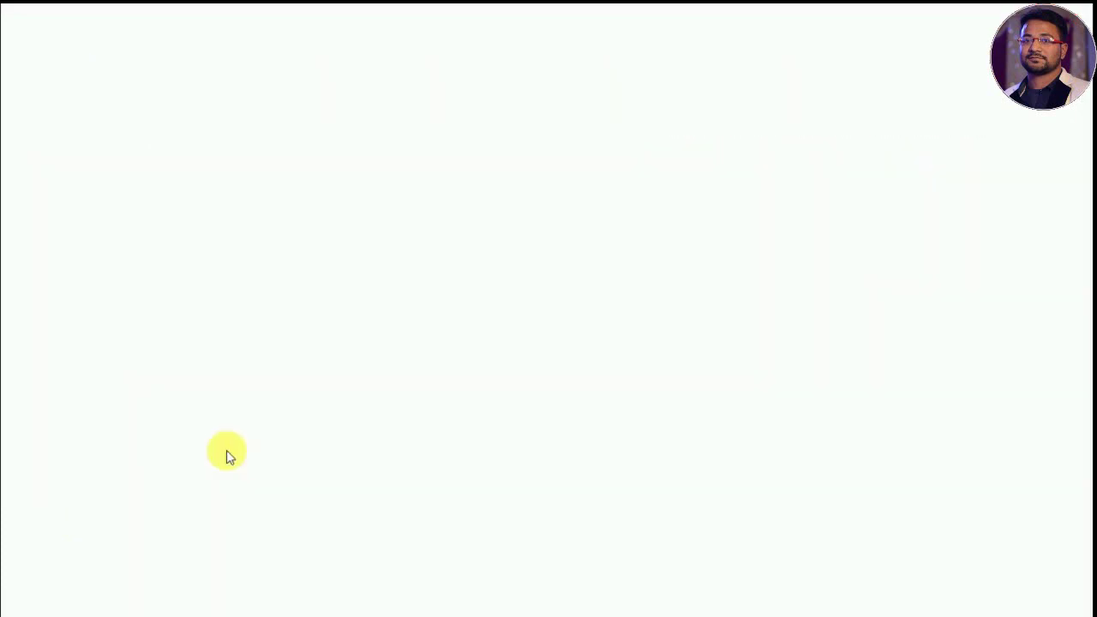
pyautogui.click(925, 192)
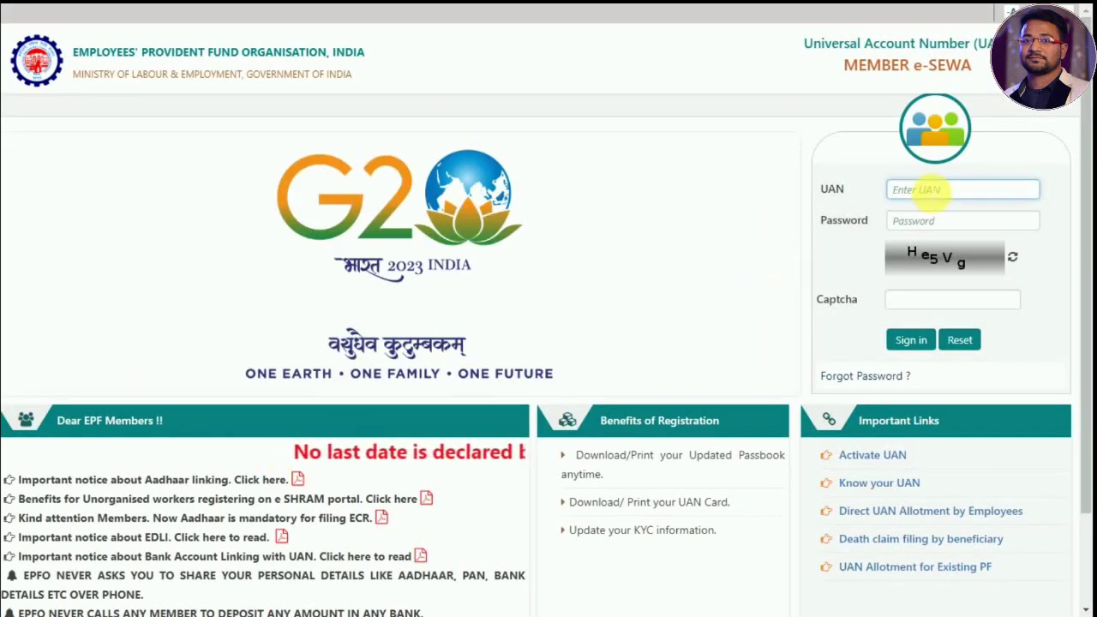
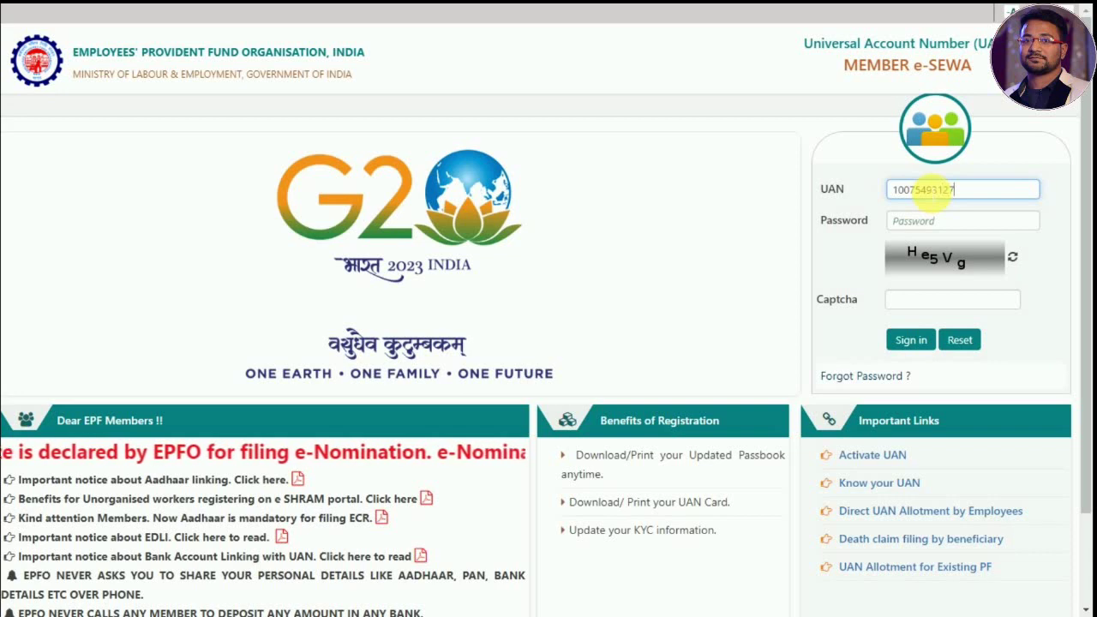
# - Sign in with the UAN, password and captcha, then postpone the e-nomination alert with Later
pyautogui.click(950, 222)
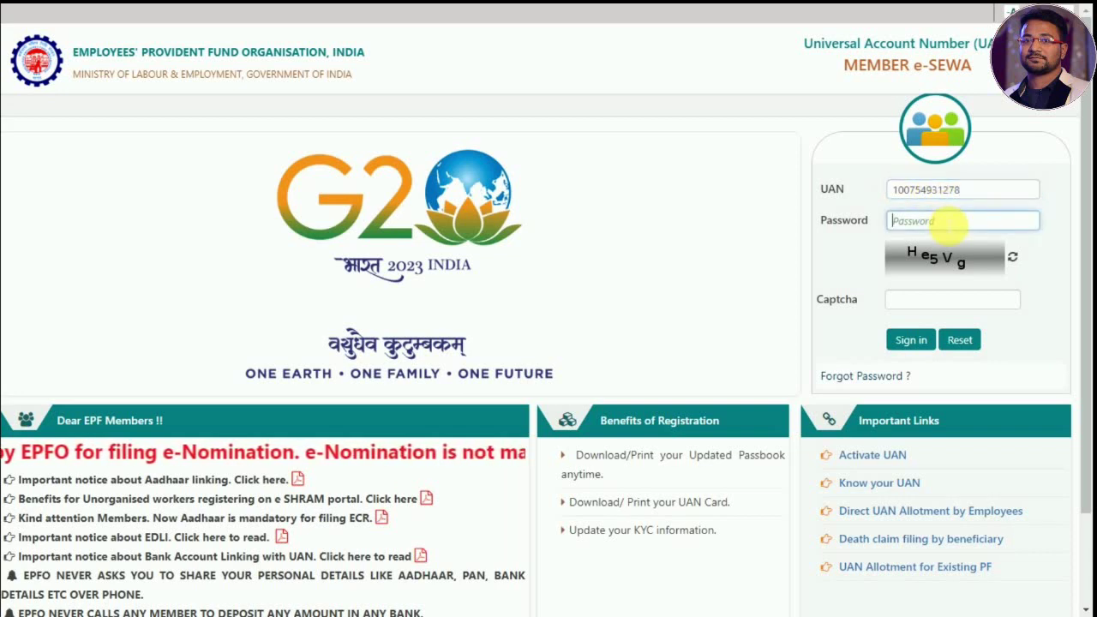
pyautogui.write('•••')
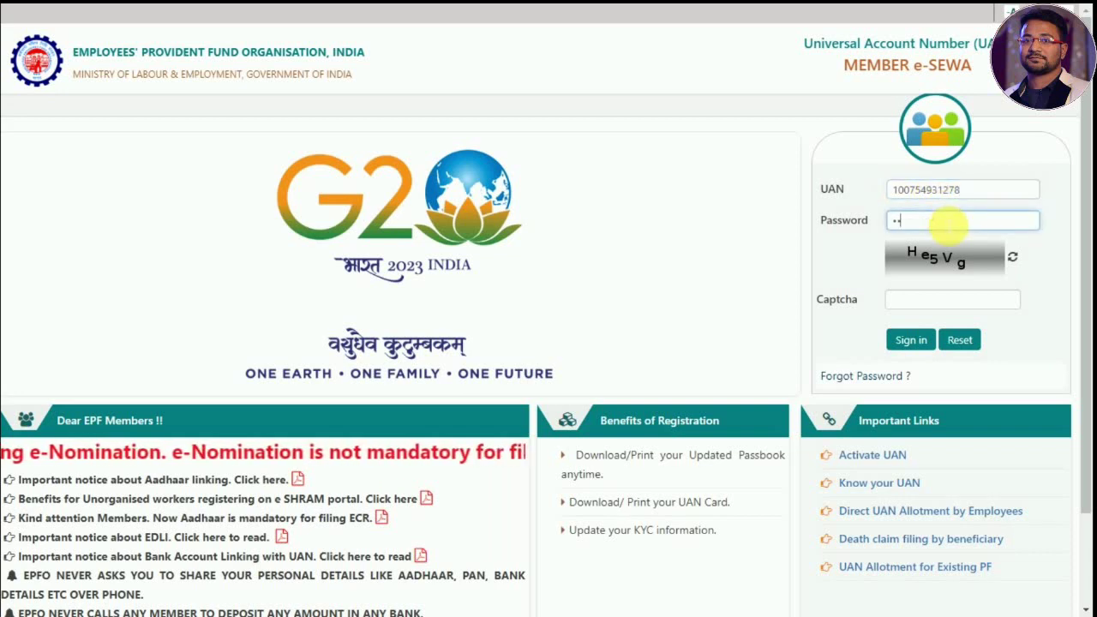
pyautogui.write('•••')
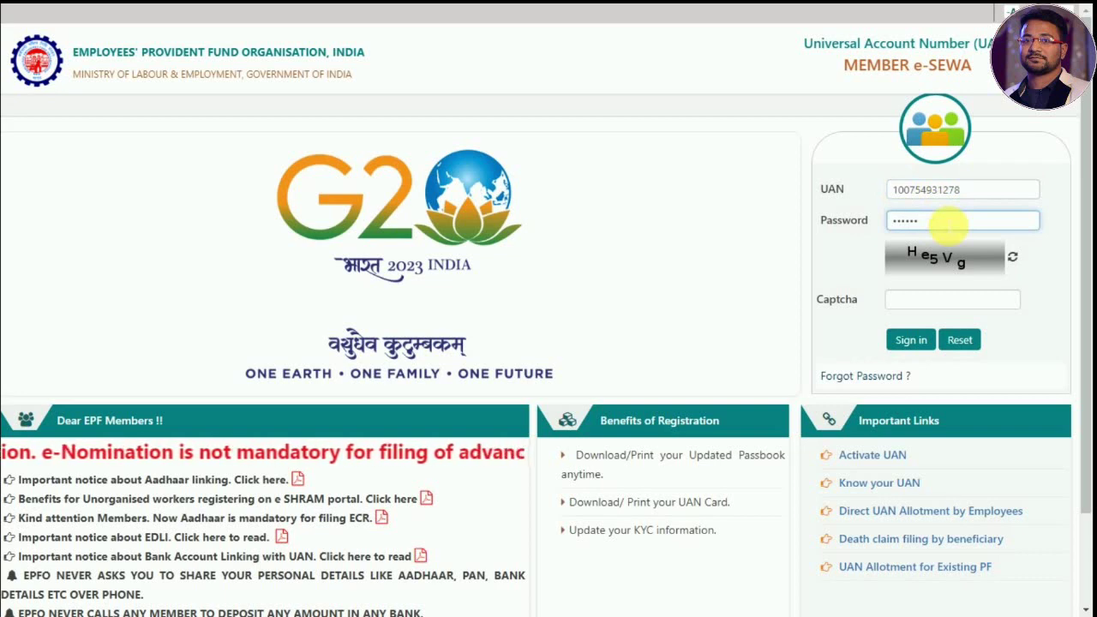
pyautogui.write('••••')
pyautogui.click(950, 301)
pyautogui.write('He')
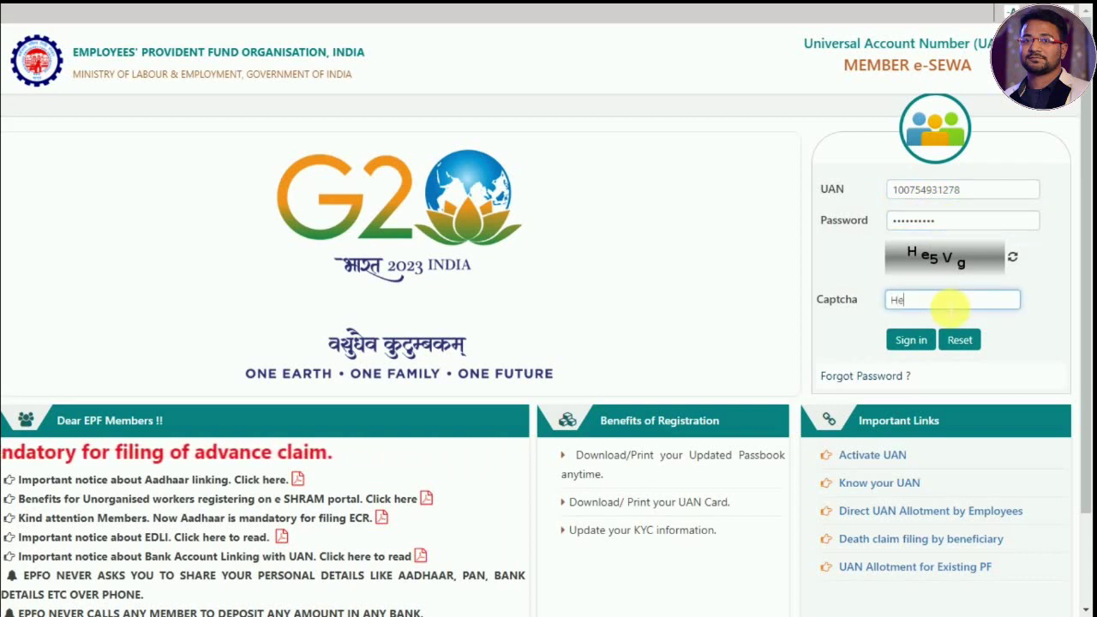
pyautogui.write('5Vg')
pyautogui.click(909, 341)
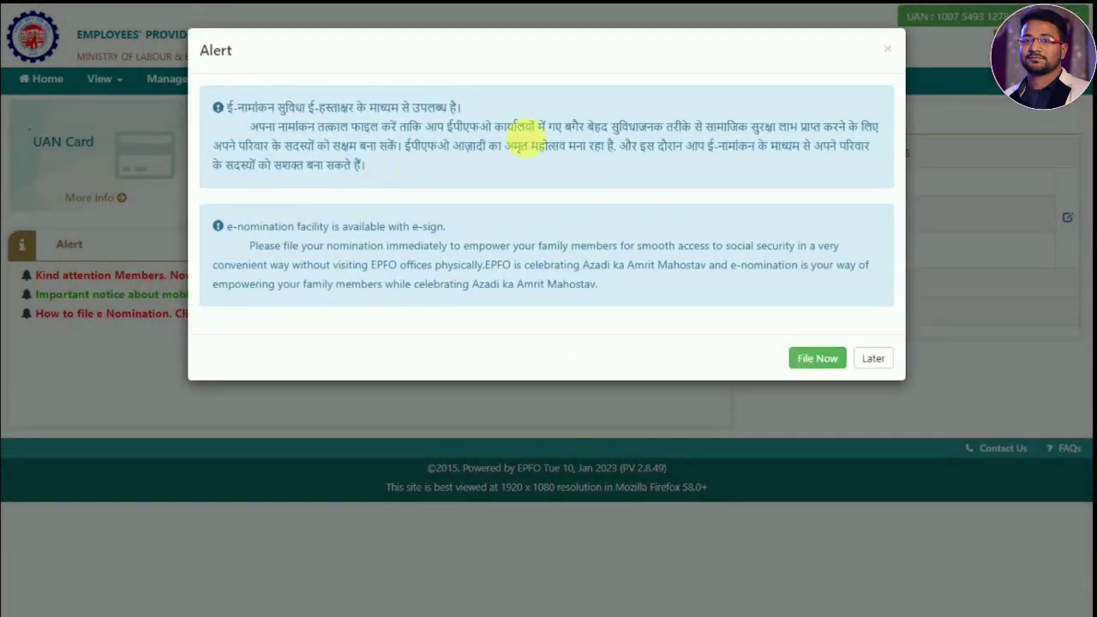
pyautogui.click(867, 359)
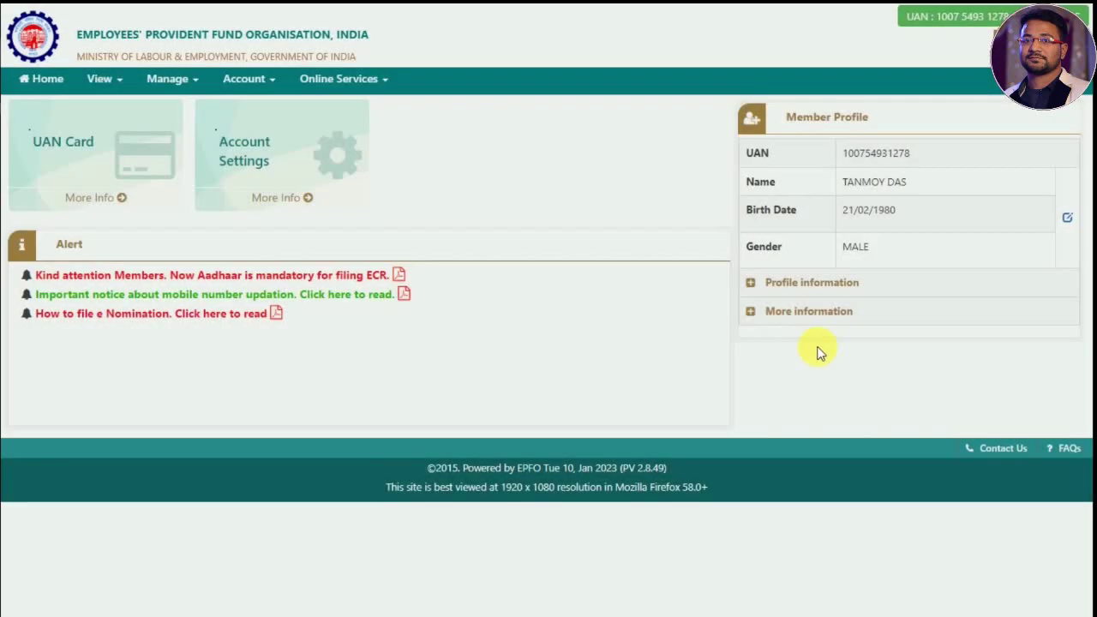
# - Open Track Claim Status and highlight the newest claim's tracking ID and Form-31 type
pyautogui.click(380, 82)
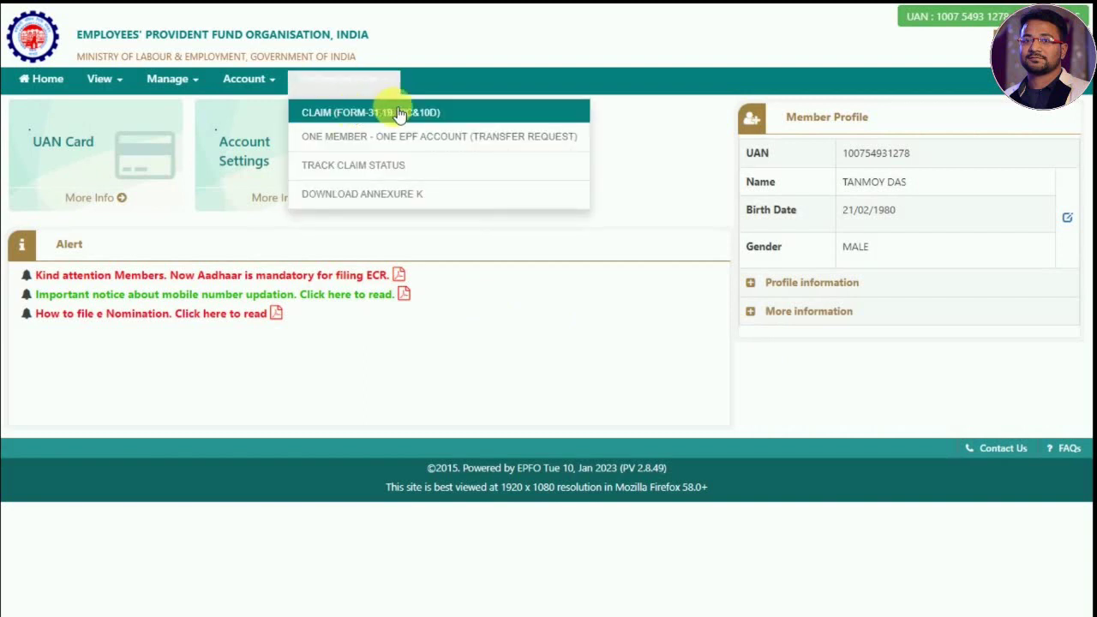
pyautogui.click(398, 171)
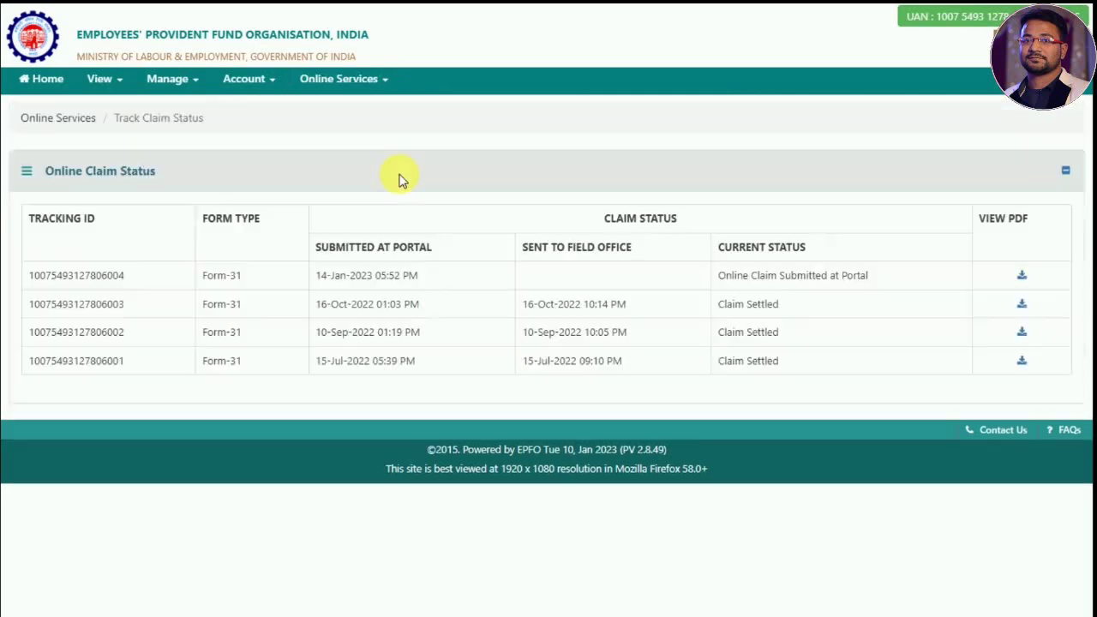
pyautogui.moveTo(28, 279); pyautogui.dragTo(123, 278)
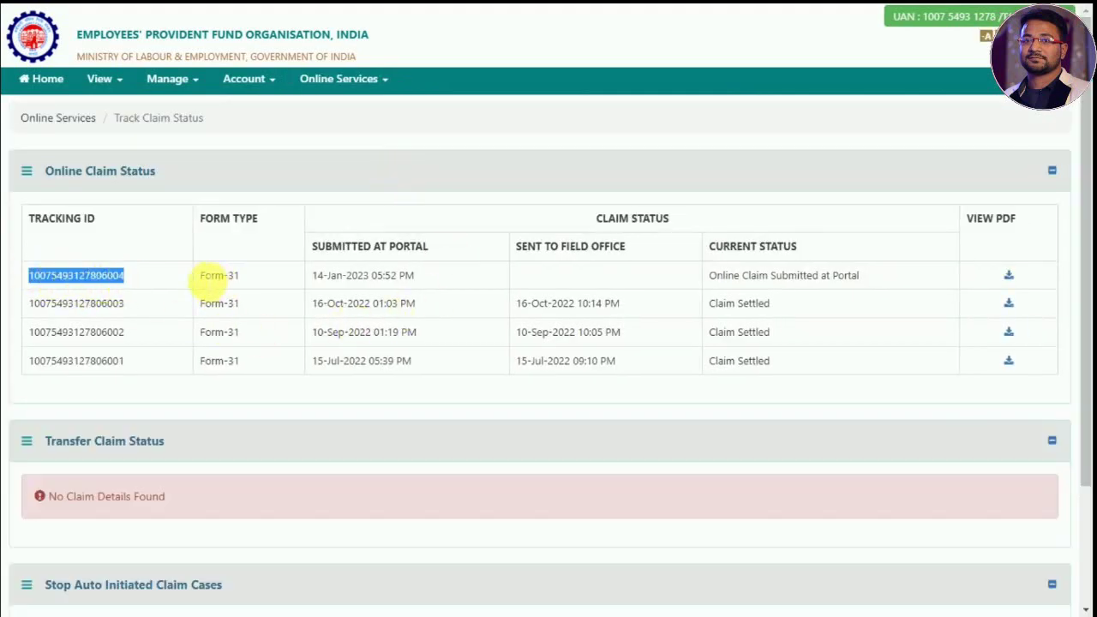
pyautogui.moveTo(199, 275); pyautogui.dragTo(239, 276)
# - Highlight the new claim's 14-Jan-2023 submission date, its current status, and an older settled claim
pyautogui.click(320, 284)
pyautogui.moveTo(321, 285); pyautogui.dragTo(419, 277)
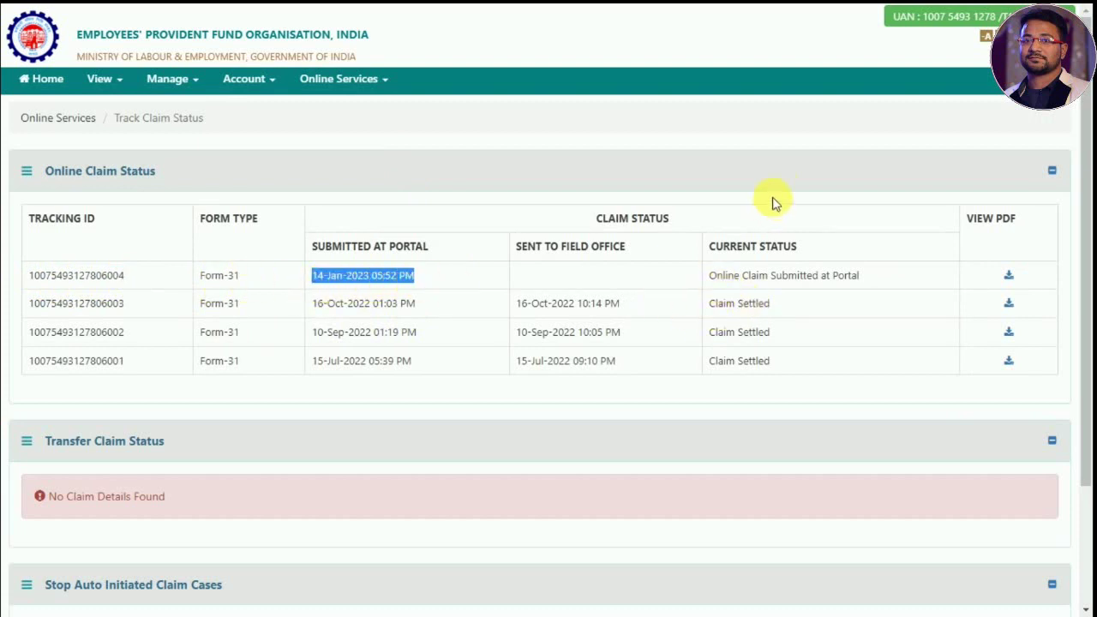
pyautogui.click(750, 249)
pyautogui.moveTo(718, 283); pyautogui.dragTo(862, 274)
pyautogui.click(797, 141)
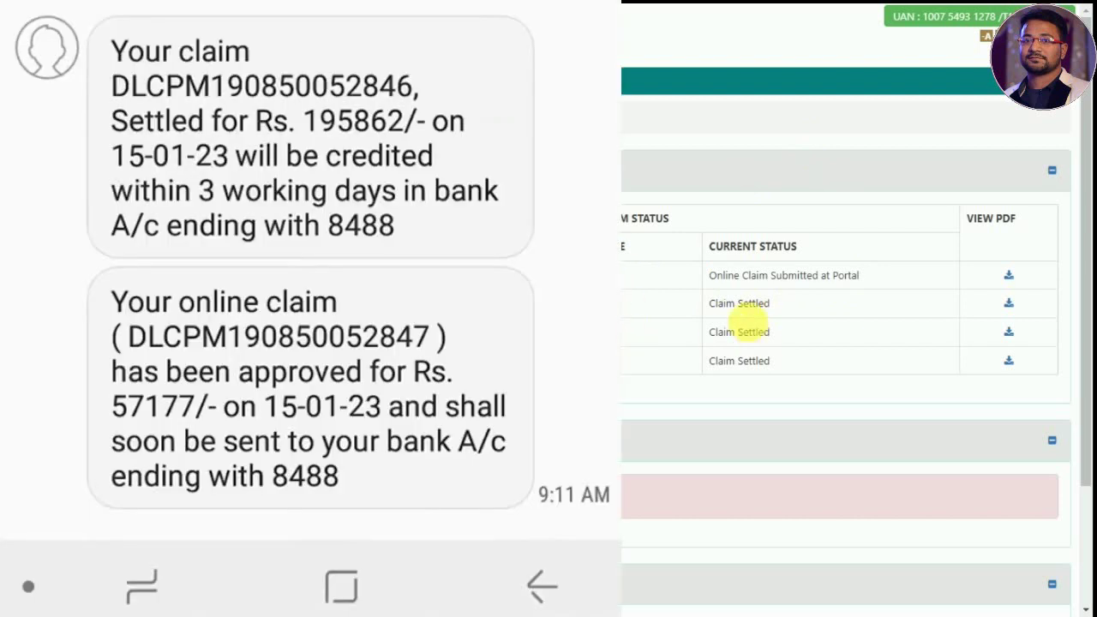
pyautogui.moveTo(705, 303); pyautogui.dragTo(779, 308)
pyautogui.click(718, 289)
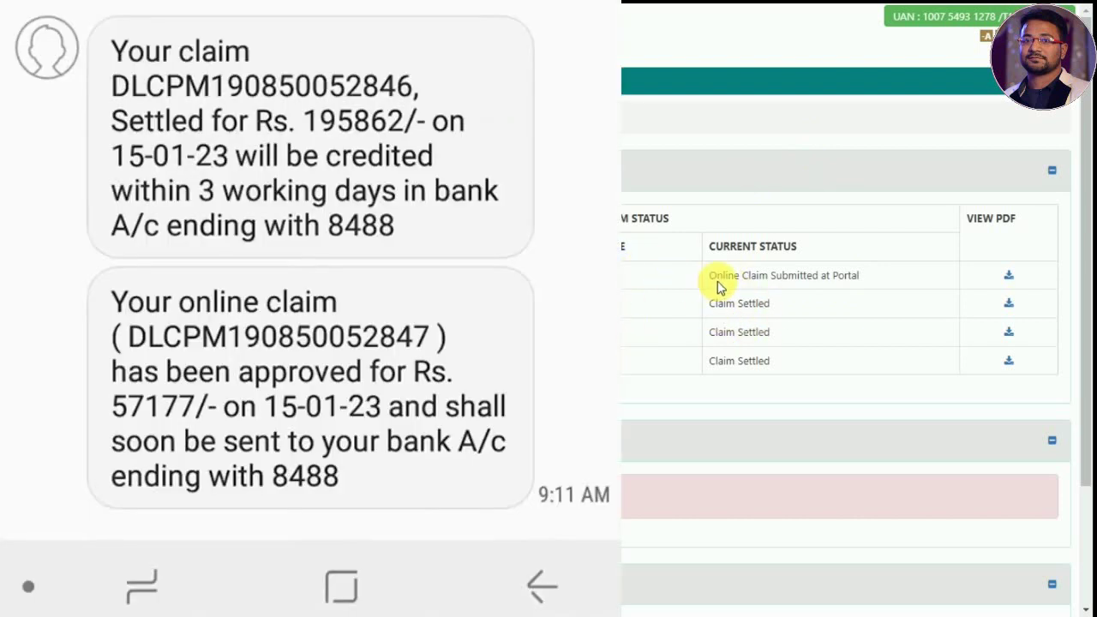